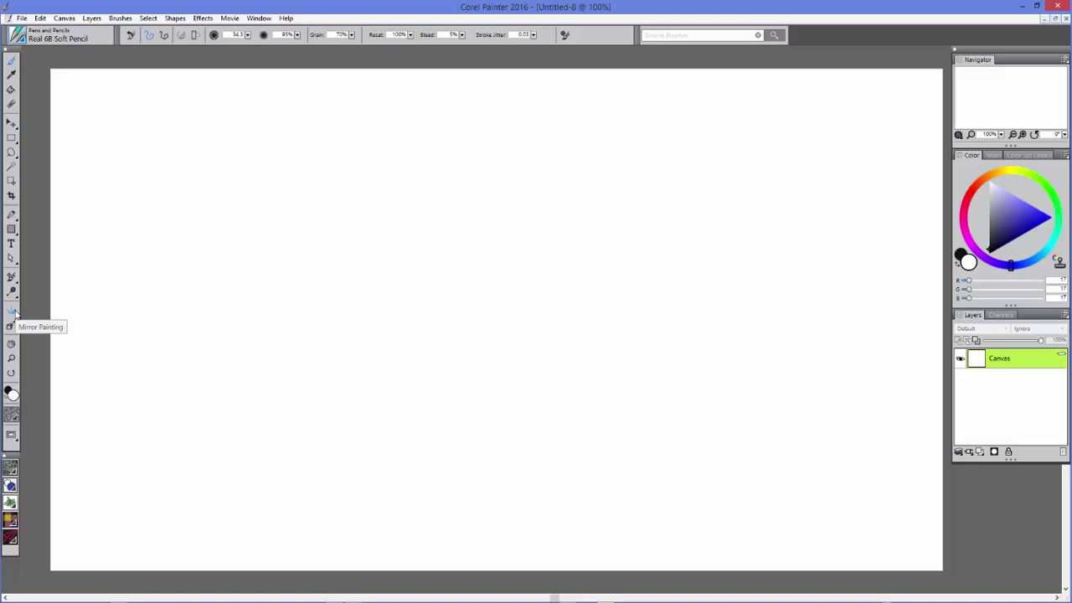
- With Mirror Painting on, sketch a symmetrical face using the Real 2B Pencil, including the head outline, brows, nose and mouth
left_click(14, 314)
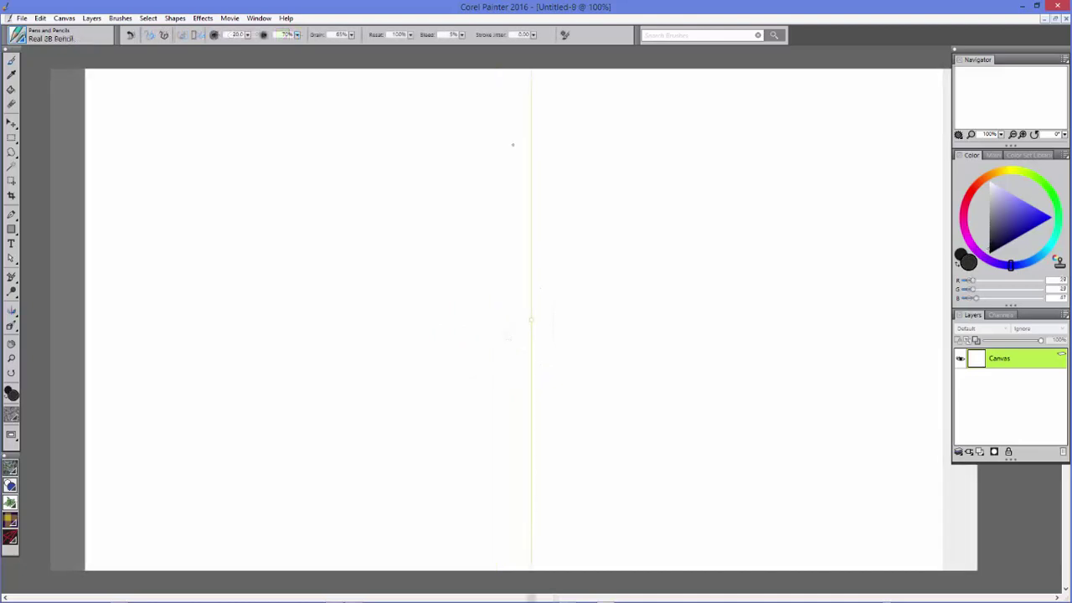
mouse_move(523, 136)
left_mouse_down()
mouse_move(482, 148)
mouse_move(434, 186)
mouse_move(417, 283)
mouse_move(420, 263)
mouse_move(423, 325)
mouse_move(459, 416)
mouse_move(518, 436)
left_mouse_up()
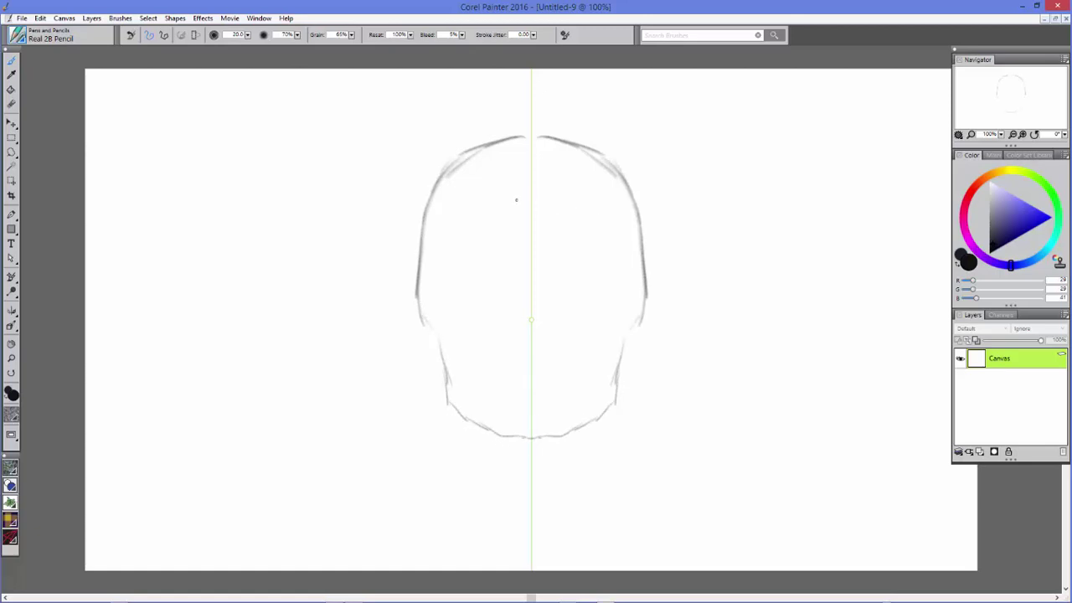
mouse_move(506, 231)
left_mouse_down()
mouse_move(440, 242)
mouse_move(475, 229)
mouse_move(509, 249)
mouse_move(518, 281)
mouse_move(503, 339)
mouse_move(528, 350)
left_mouse_up()
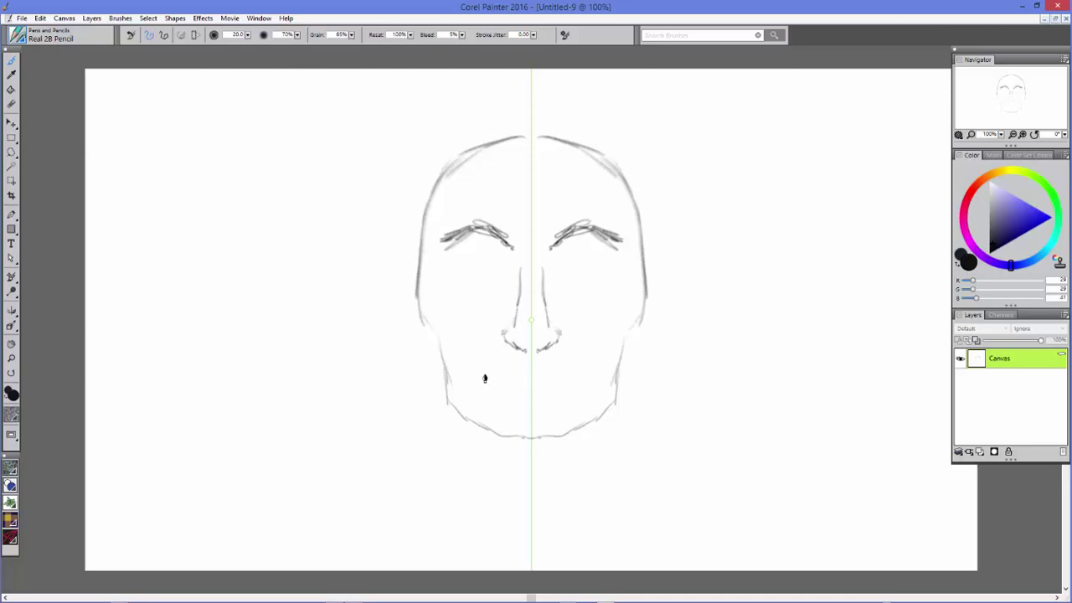
mouse_move(485, 379)
left_mouse_down()
mouse_move(503, 386)
mouse_move(527, 376)
mouse_move(481, 378)
mouse_move(503, 395)
mouse_move(538, 398)
mouse_move(526, 388)
left_mouse_up()
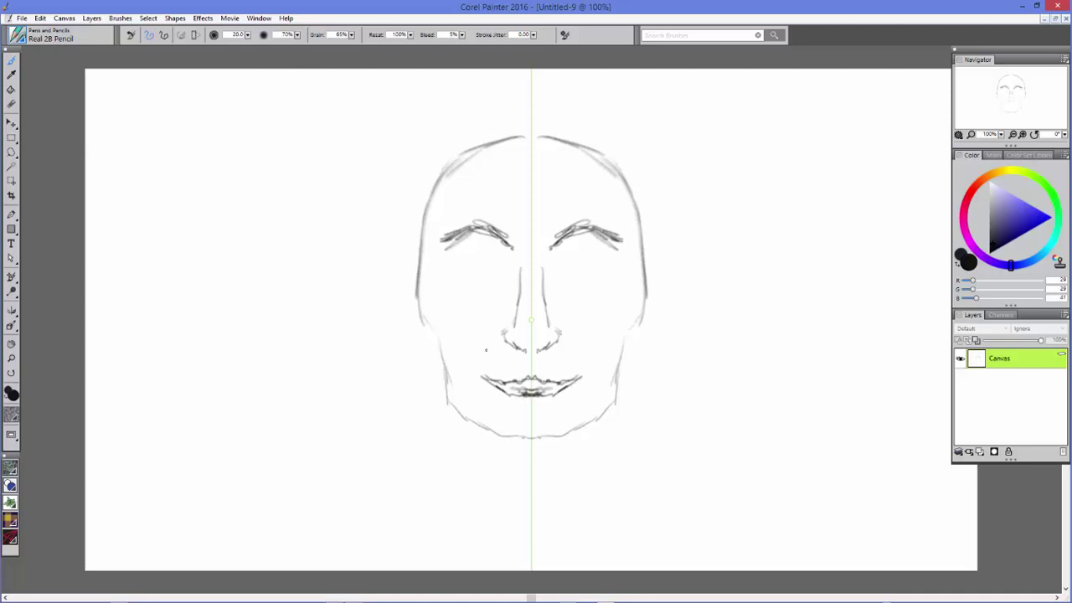
mouse_move(468, 362)
left_mouse_down()
mouse_move(468, 387)
mouse_move(468, 369)
left_mouse_up()
left_click_drag(443, 326, 455, 339)
mouse_move(487, 266)
left_mouse_down()
mouse_move(476, 256)
mouse_move(486, 254)
mouse_move(444, 268)
mouse_move(495, 274)
left_mouse_up()
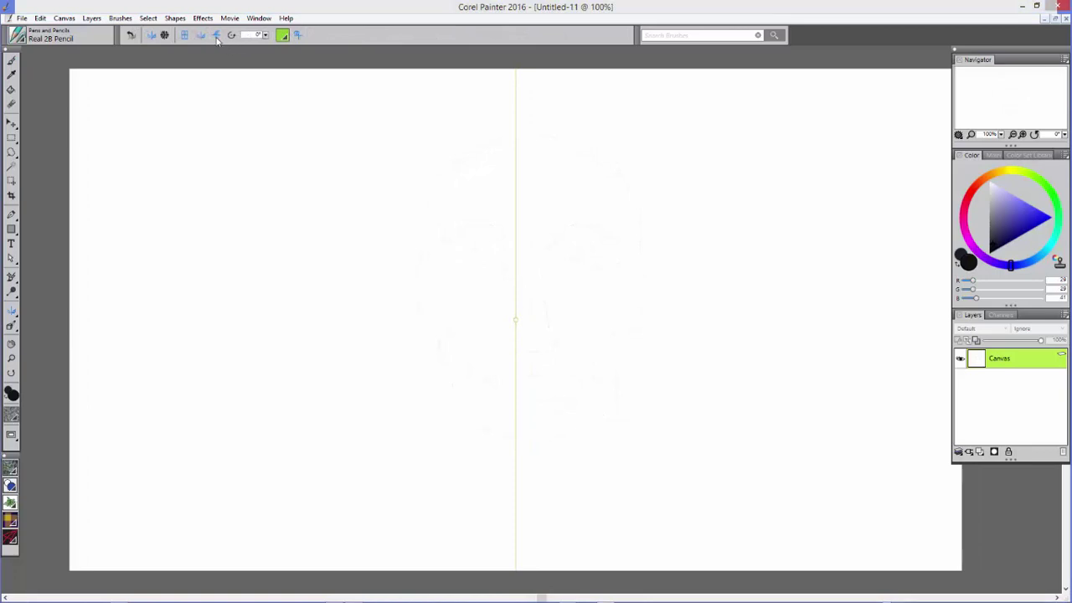
- Configure the mirror planes with an added horizontal plane, a crimson guide color and a rotation angle of 77°
left_click(216, 37)
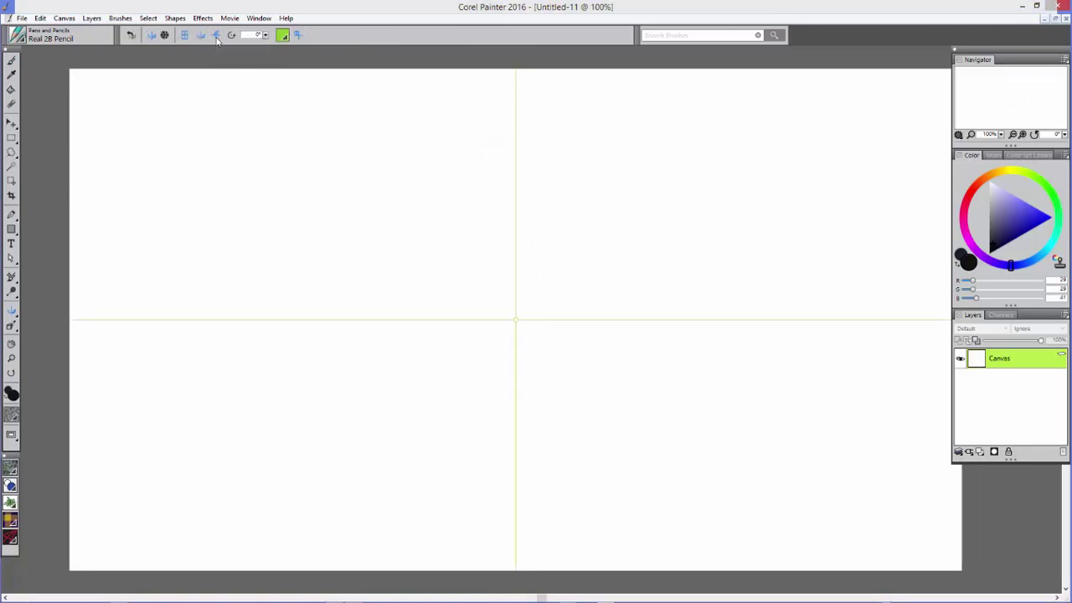
left_click(283, 36)
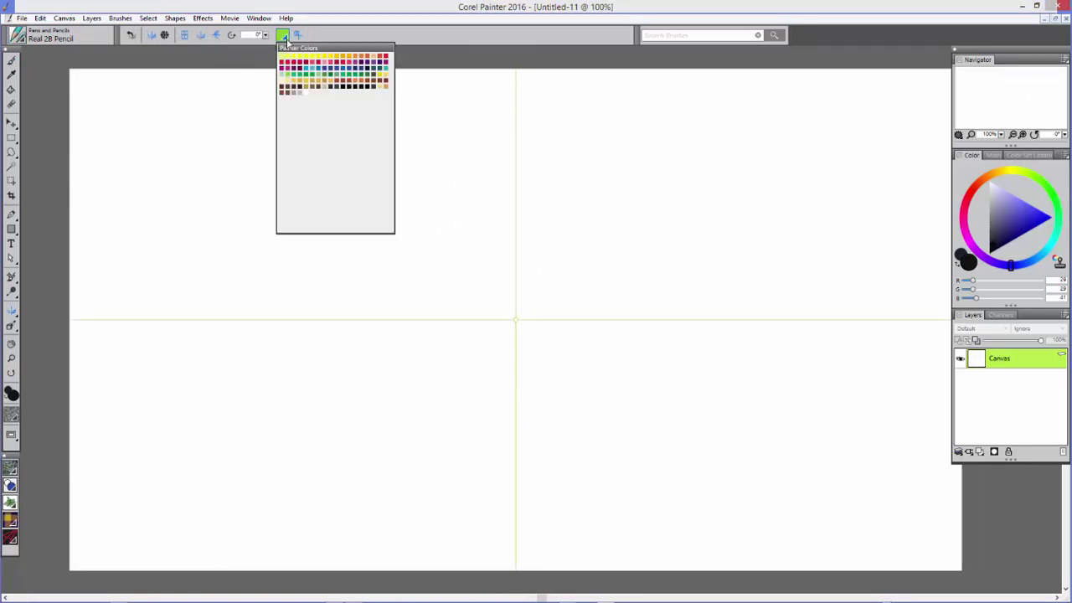
left_click(287, 67)
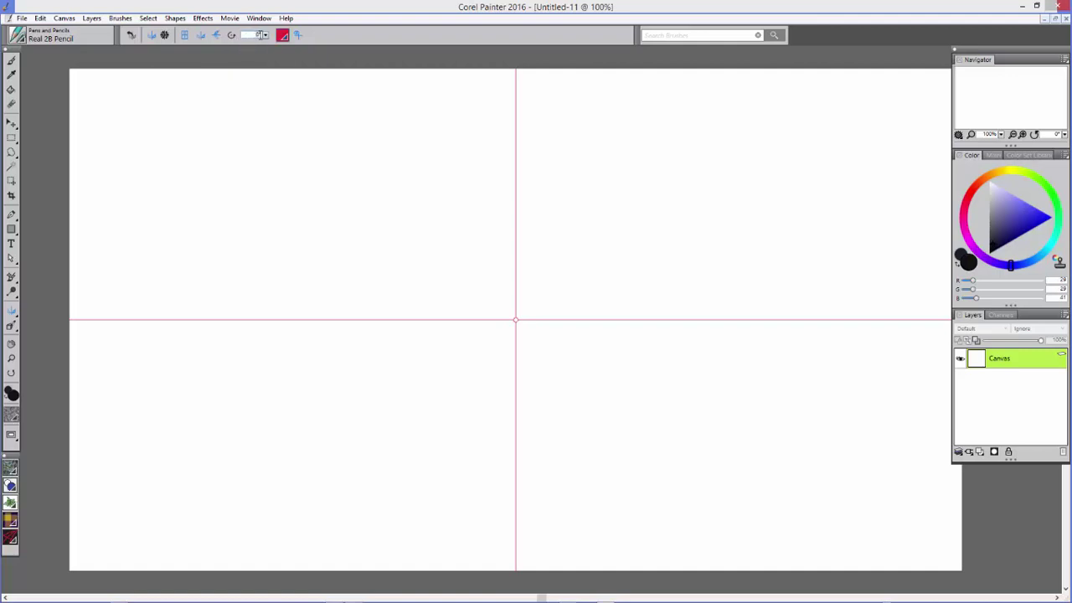
left_click_drag(377, 319, 383, 366)
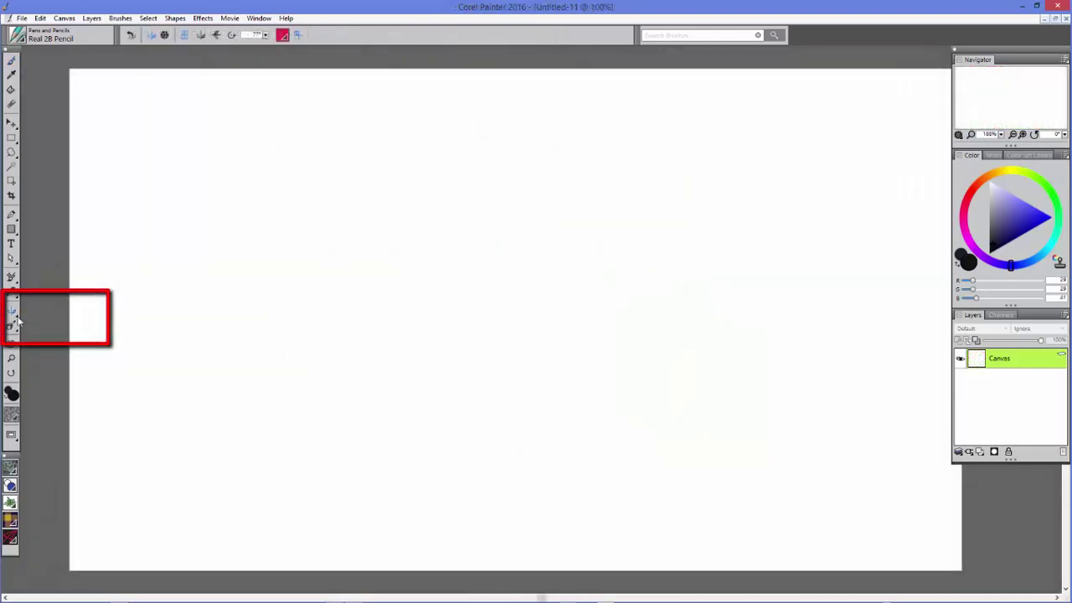
- Switch from mirror painting to Kaleidoscope mode and set the number of segments to 10
left_click(17, 318)
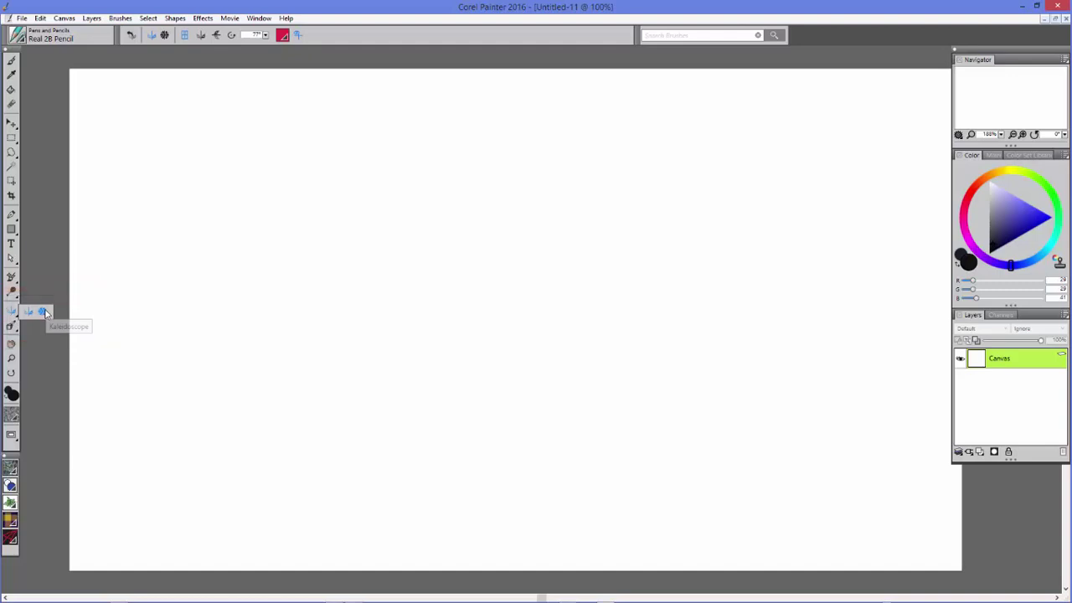
left_click(46, 312)
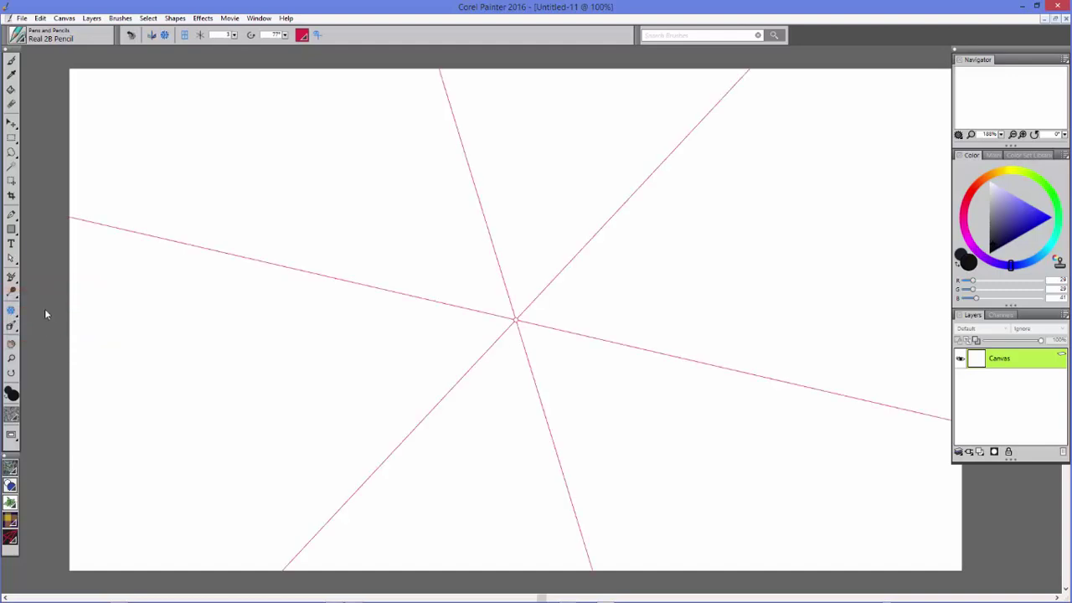
left_click(234, 34)
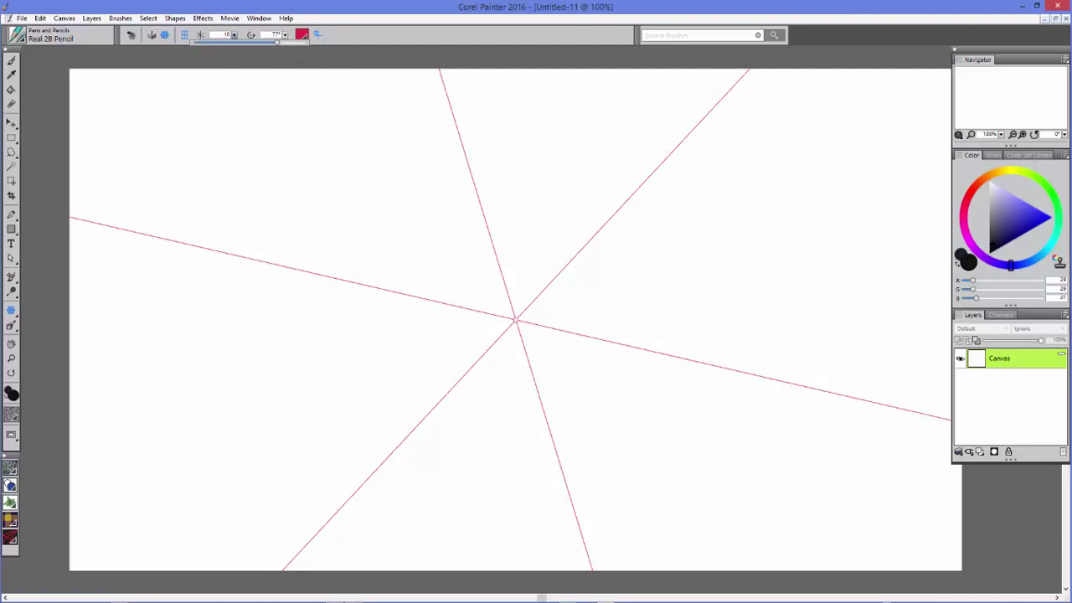
left_click_drag(195, 41, 226, 41)
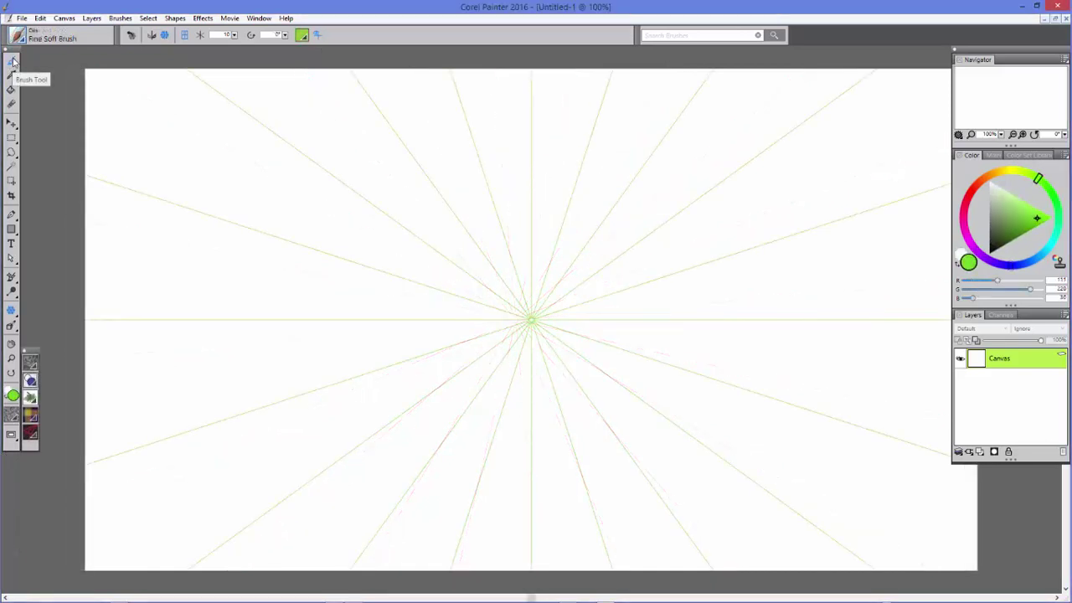
- Paint bright green petals radiating from the kaleidoscope center with the Fine Soft Brush
left_click(13, 60)
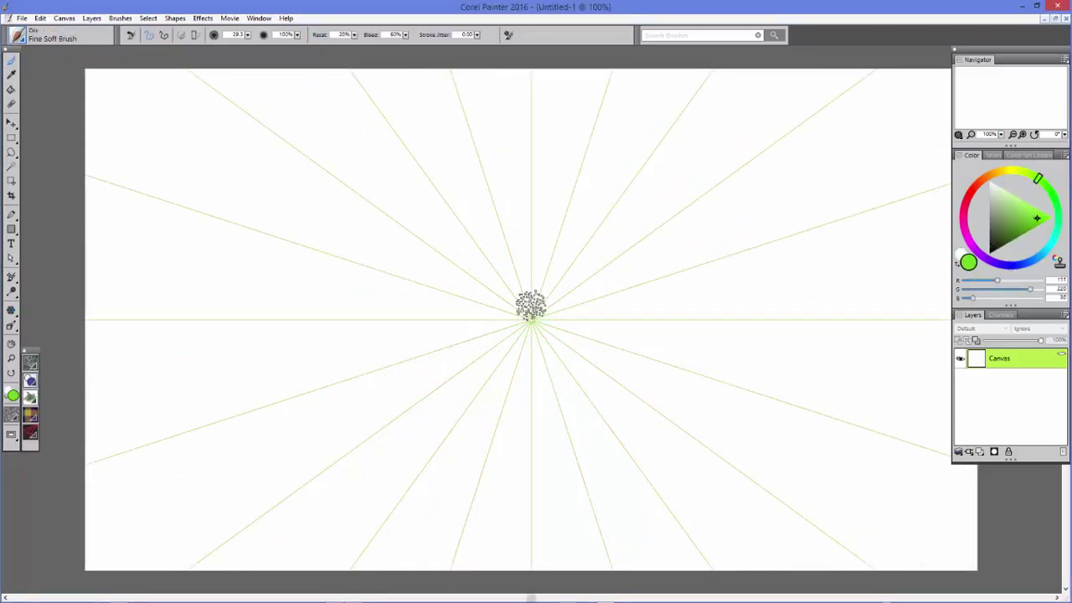
left_click_drag(528, 303, 529, 196)
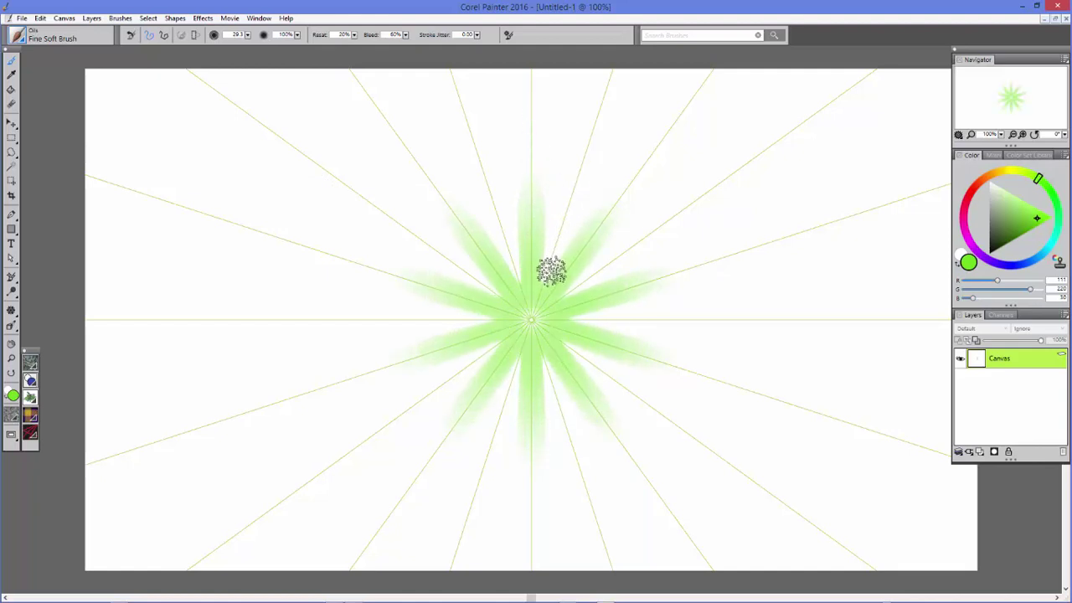
left_click_drag(548, 263, 597, 118)
- Choose a light pink and paint accents on the outer petal tips and in the gaps between the green petals
left_click(966, 226)
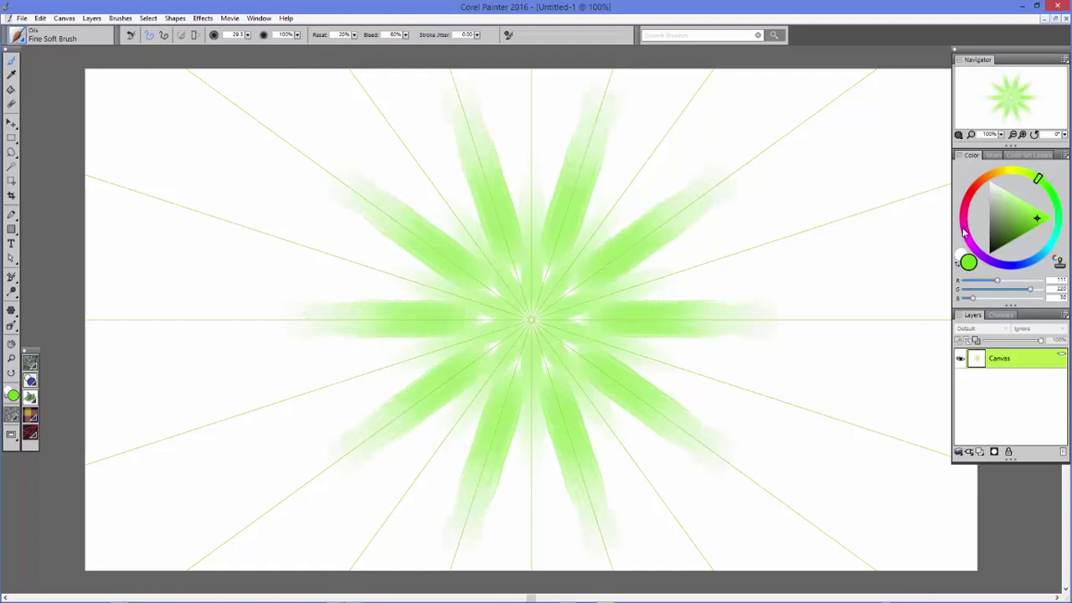
left_click(1011, 198)
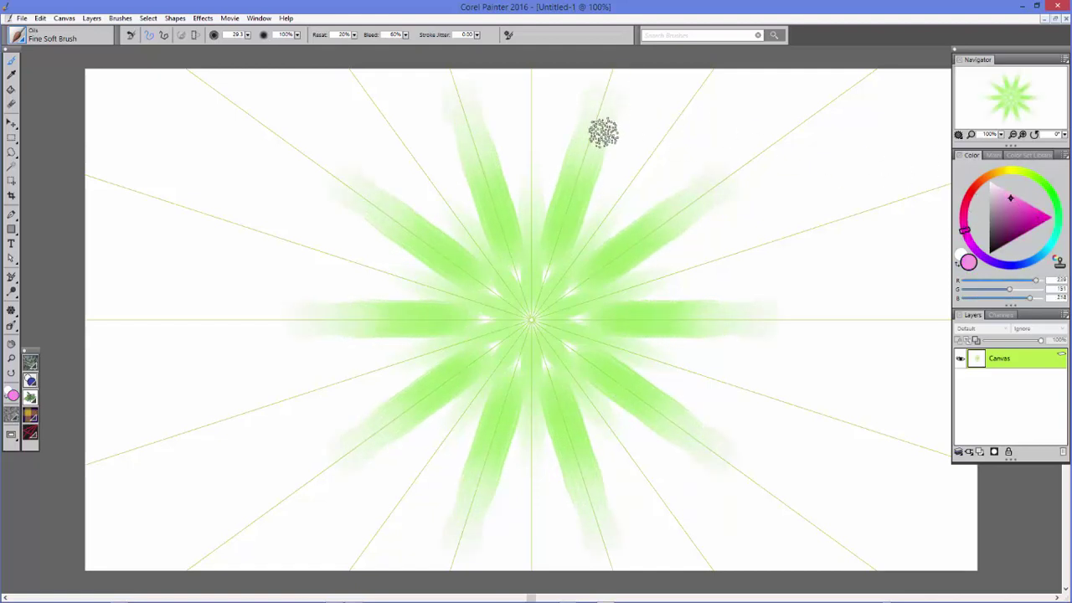
left_click_drag(603, 132, 610, 84)
left_click_drag(536, 210, 531, 161)
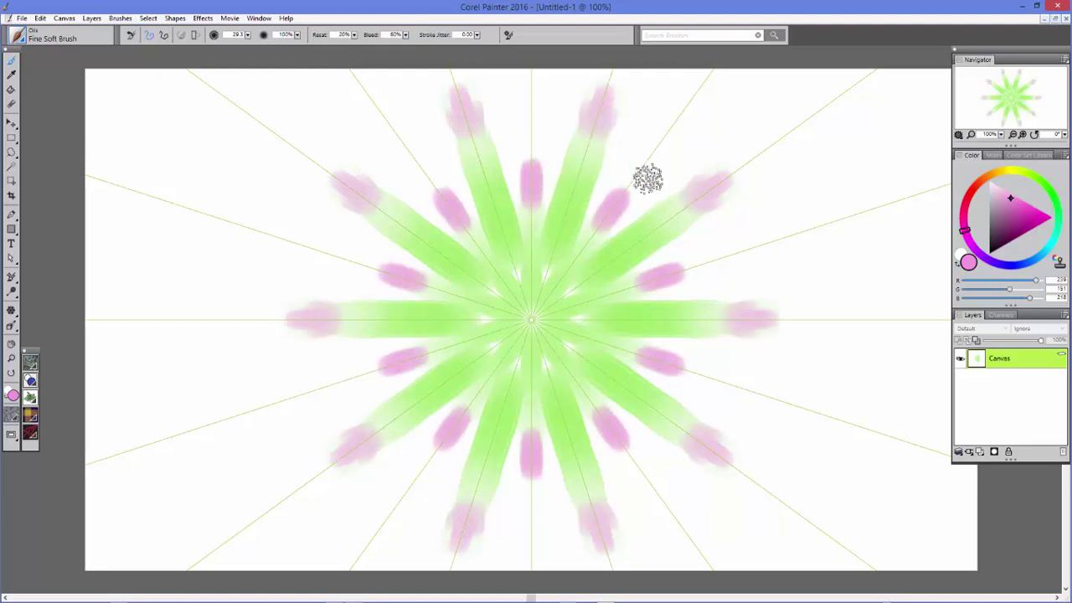
- Add darker green strokes between the petals and outline pointed petals with the 2B Pencil around the kaleidoscope center
left_click(1056, 207)
left_click(1021, 228)
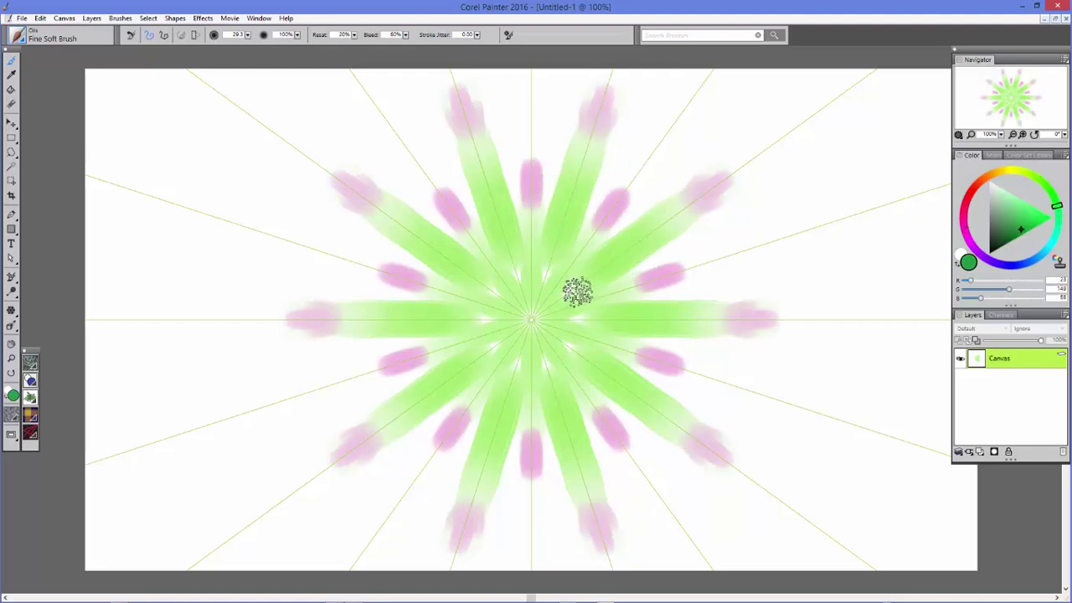
left_click_drag(577, 292, 622, 232)
left_click_drag(508, 242, 471, 229)
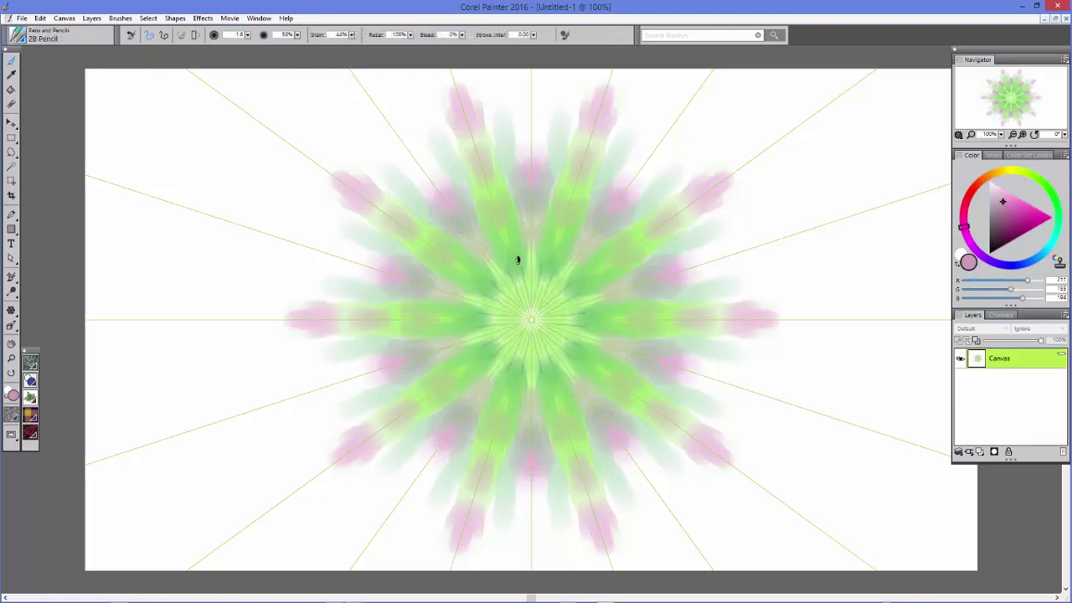
mouse_move(518, 260)
left_mouse_down()
mouse_move(511, 184)
mouse_move(532, 102)
left_mouse_up()
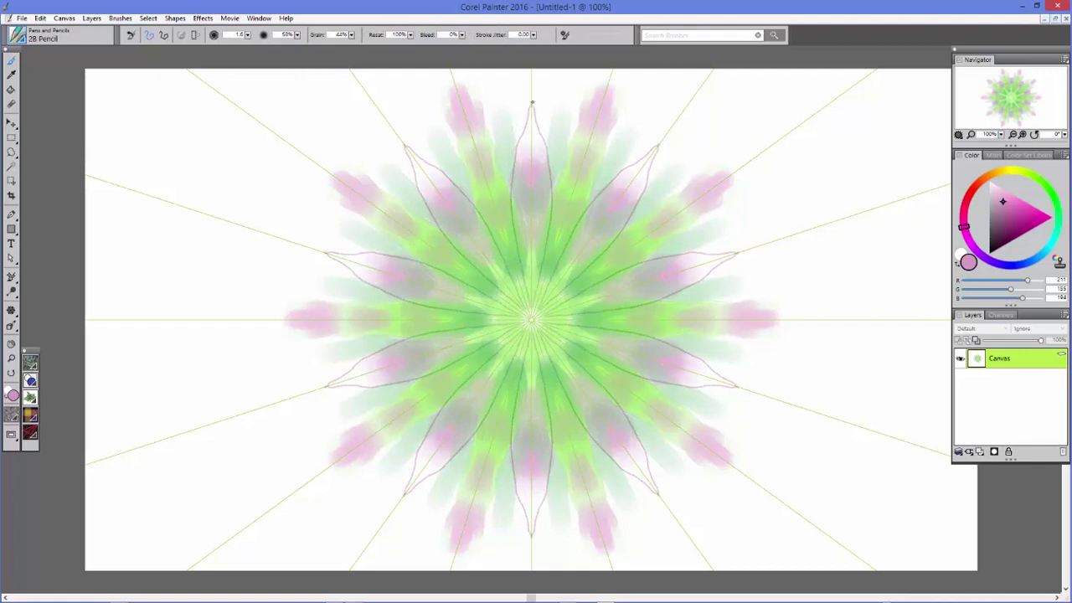
mouse_move(534, 313)
left_mouse_down()
mouse_move(550, 132)
mouse_move(570, 89)
mouse_move(572, 156)
mouse_move(539, 311)
left_mouse_up()
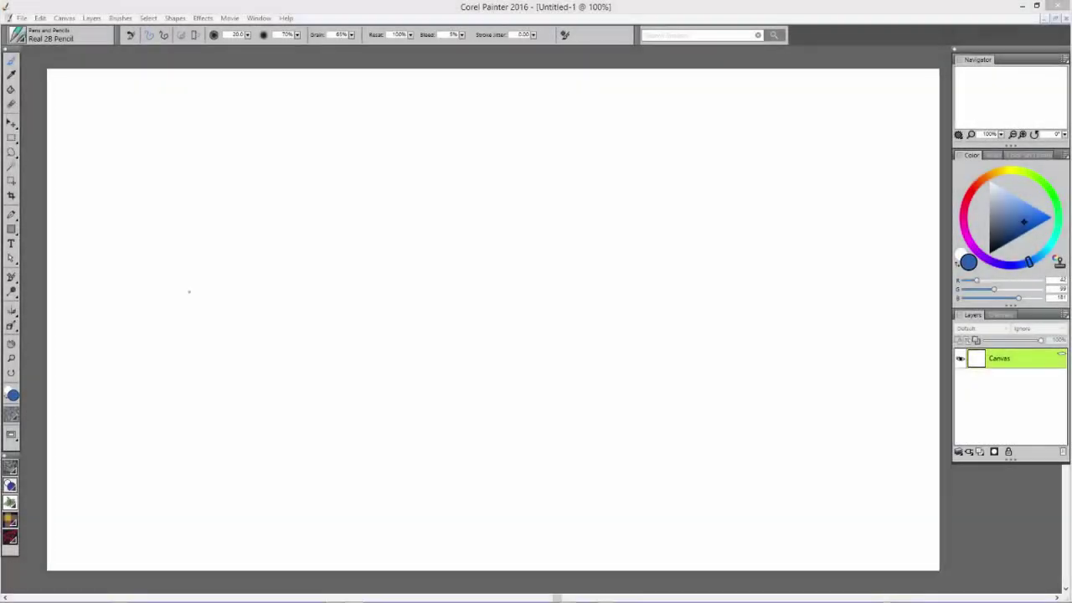
- Enable the Perspective Guides with the 1 Point Standard Horizon preset and set the horizon line opacity to 65%
left_click(18, 333)
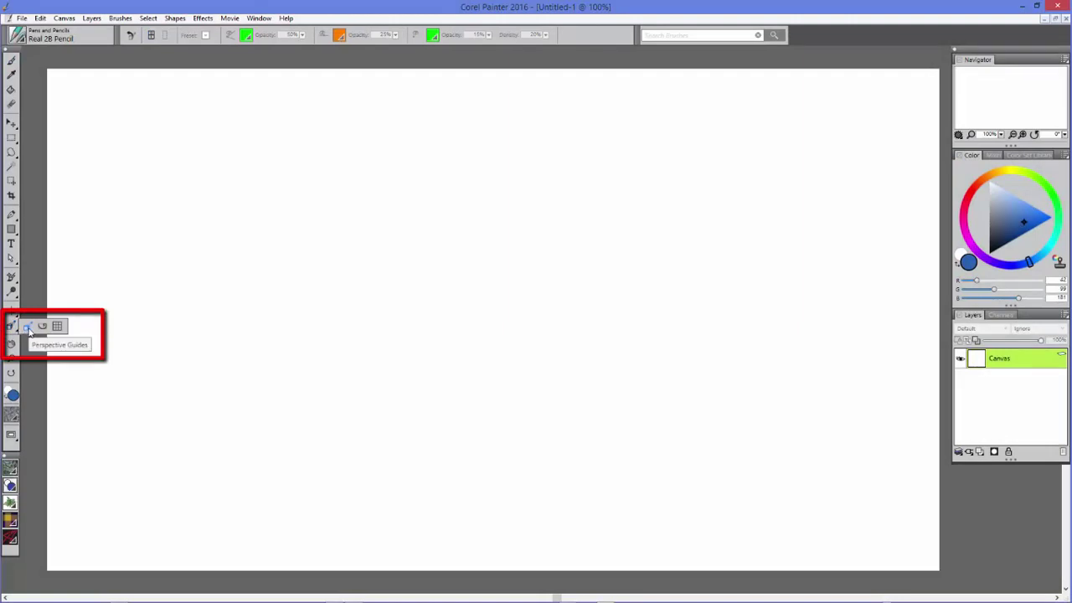
left_click(29, 331)
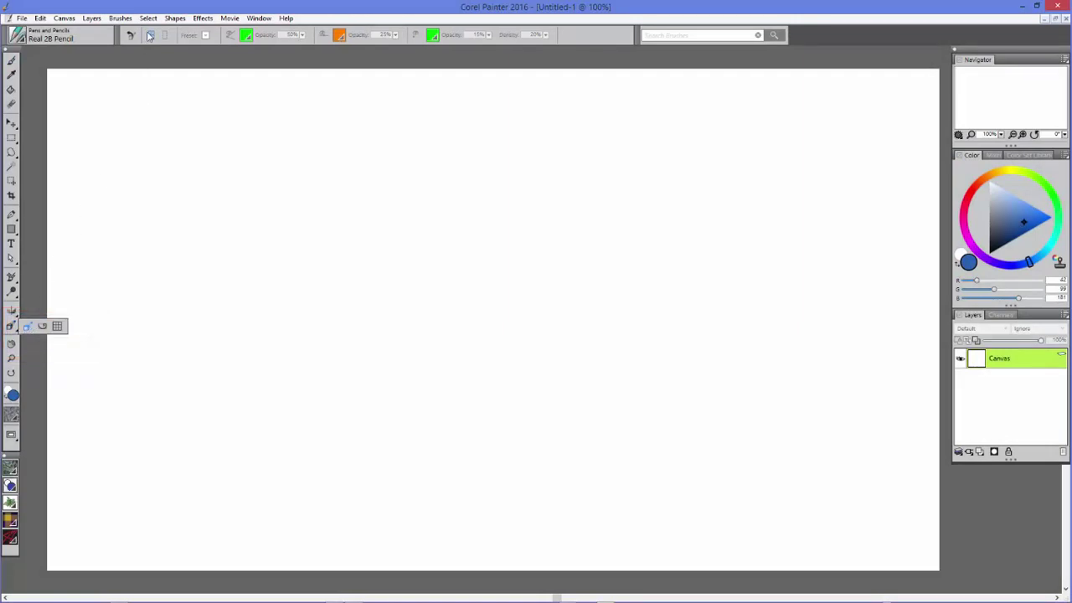
left_click(152, 37)
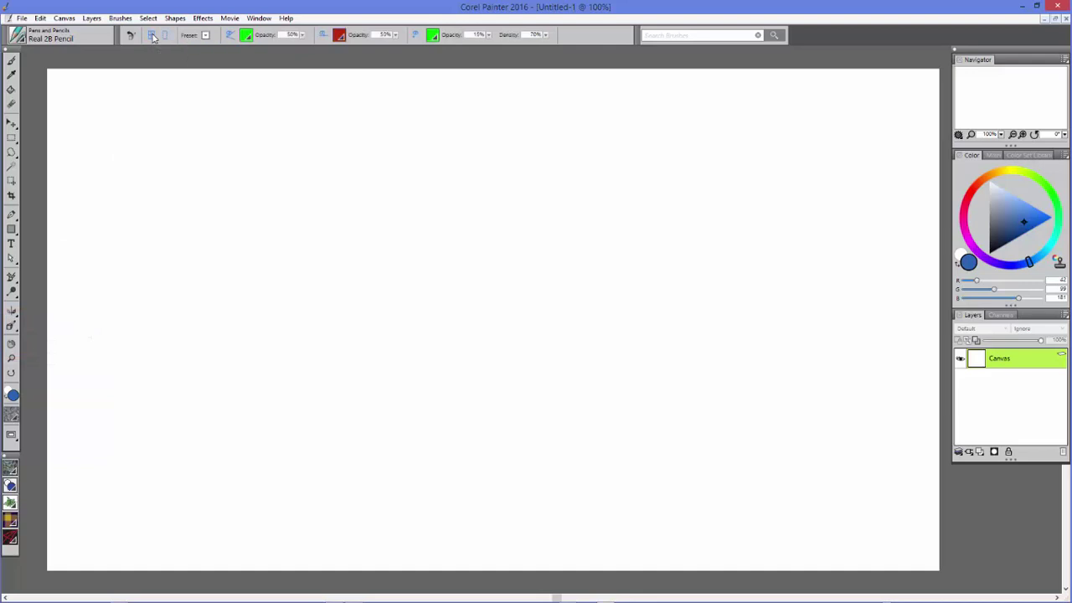
left_click(206, 37)
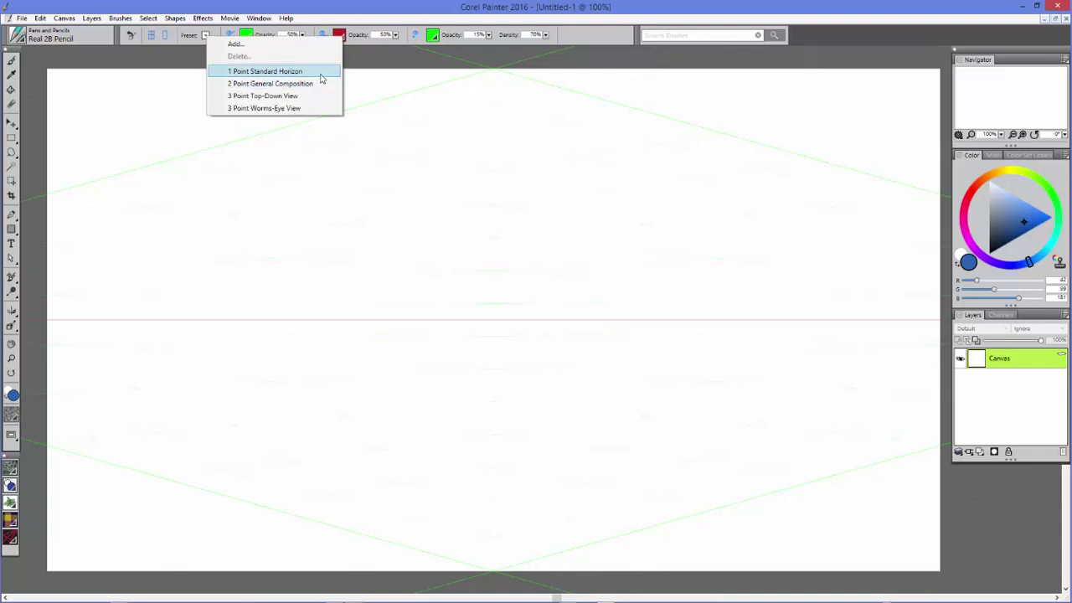
left_click(321, 75)
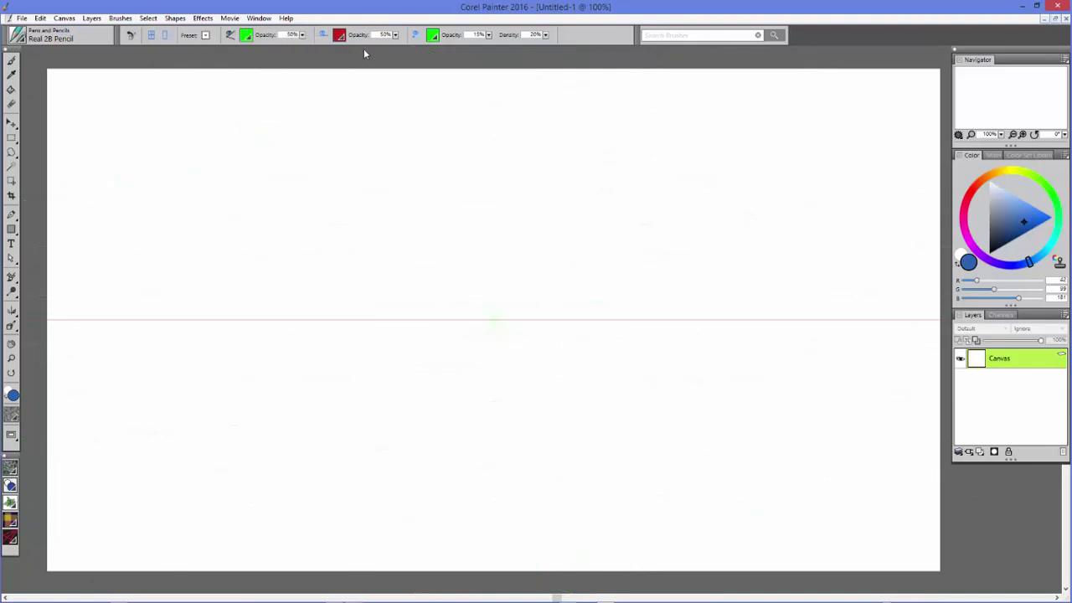
left_click_drag(397, 38, 429, 44)
- Apply the perspective presets 2 Point General Composition, 3 Point Top-Down View and 3 Point Worms-Eye View in turn
left_click(207, 36)
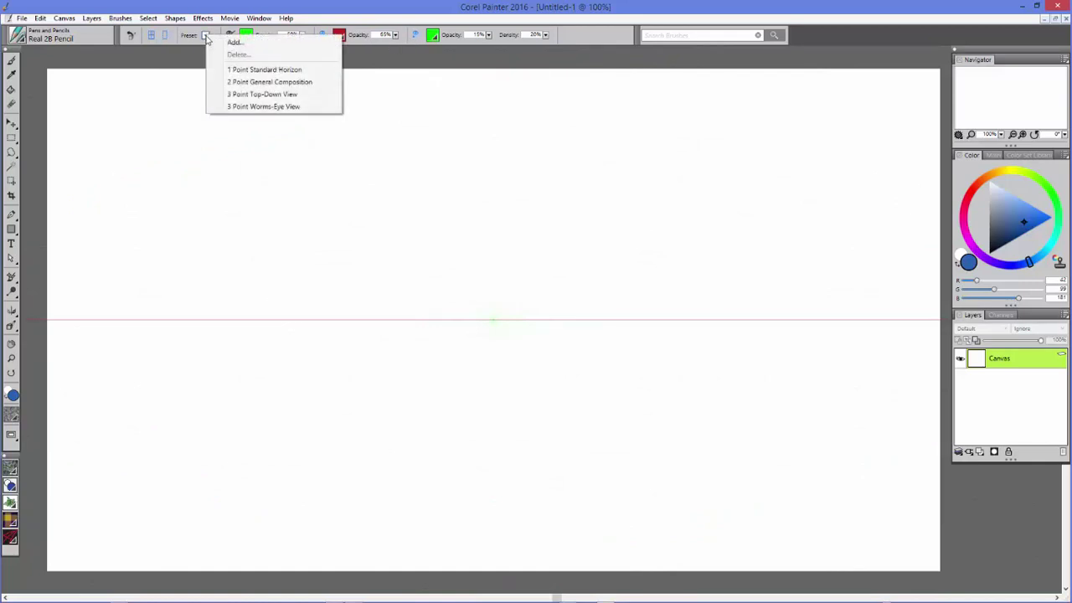
left_click(329, 82)
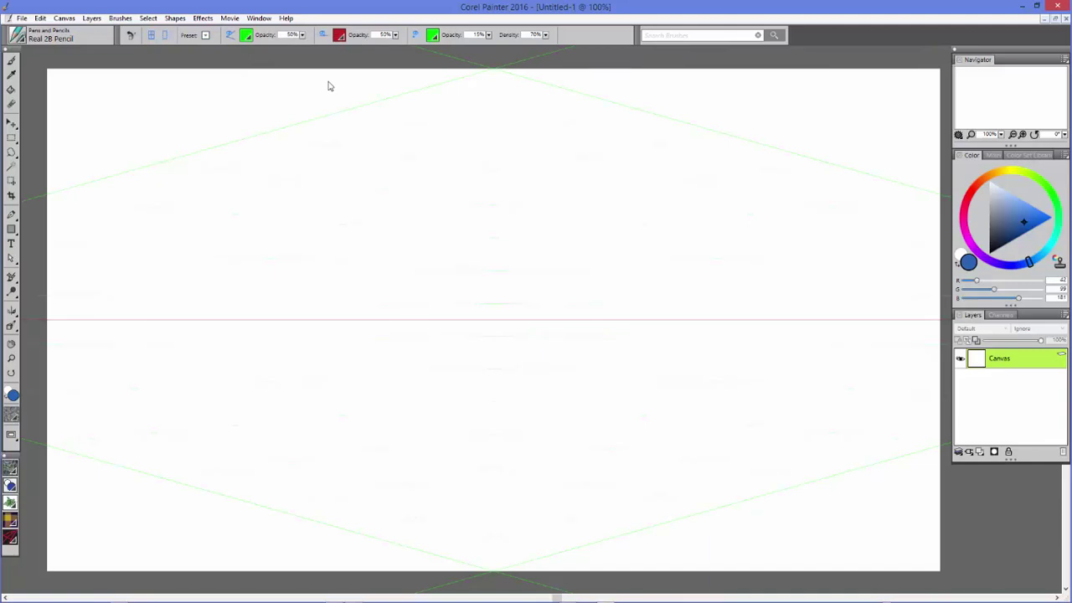
left_click(206, 36)
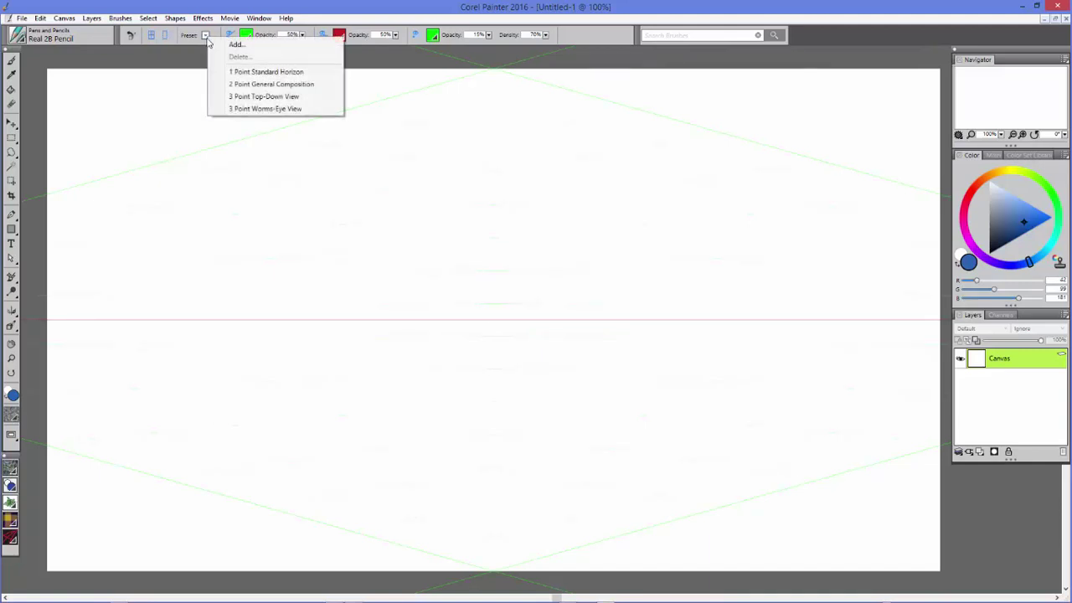
left_click(315, 98)
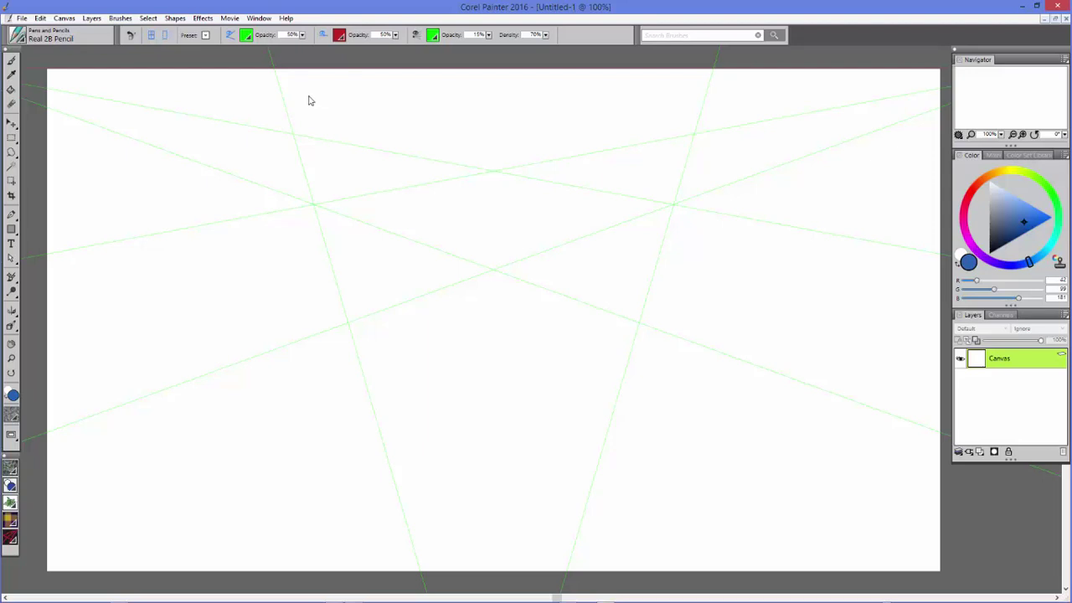
left_click(205, 36)
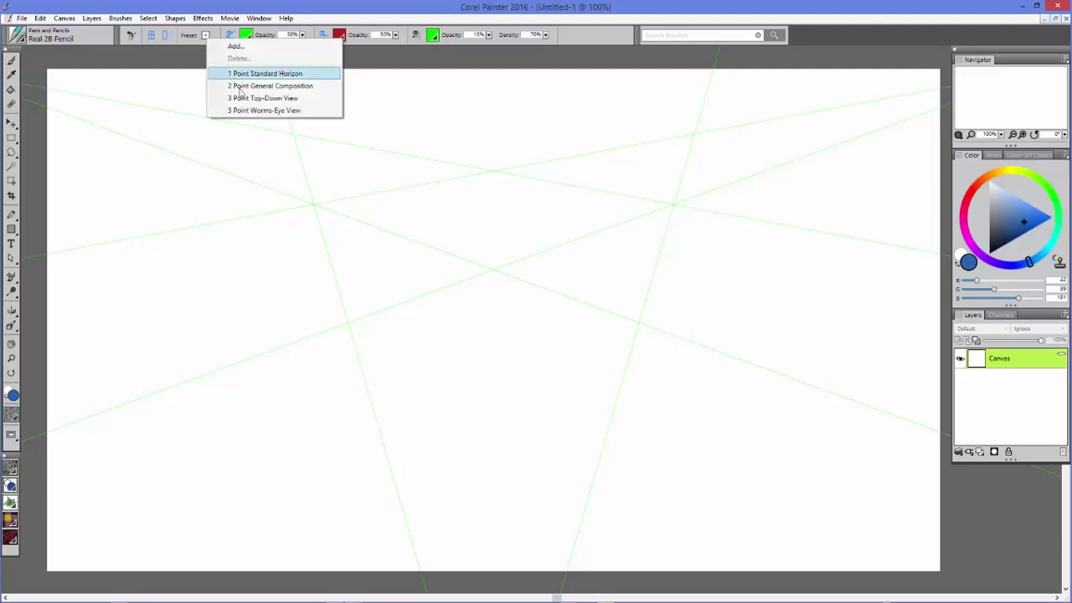
left_click(308, 111)
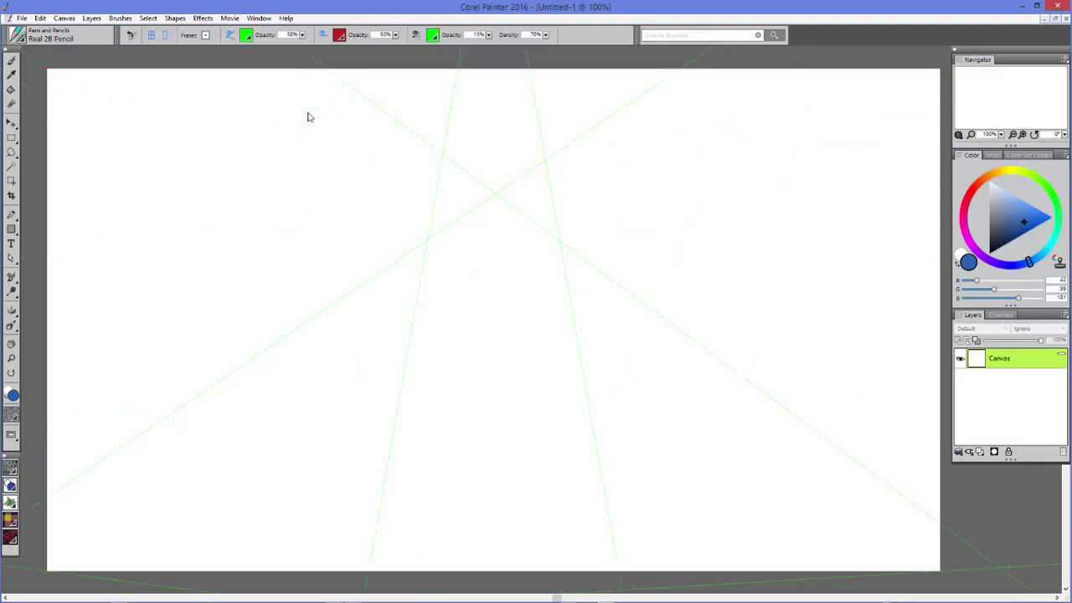
- Set the color of the perspective vanishing lines to dark purple
left_click(246, 36)
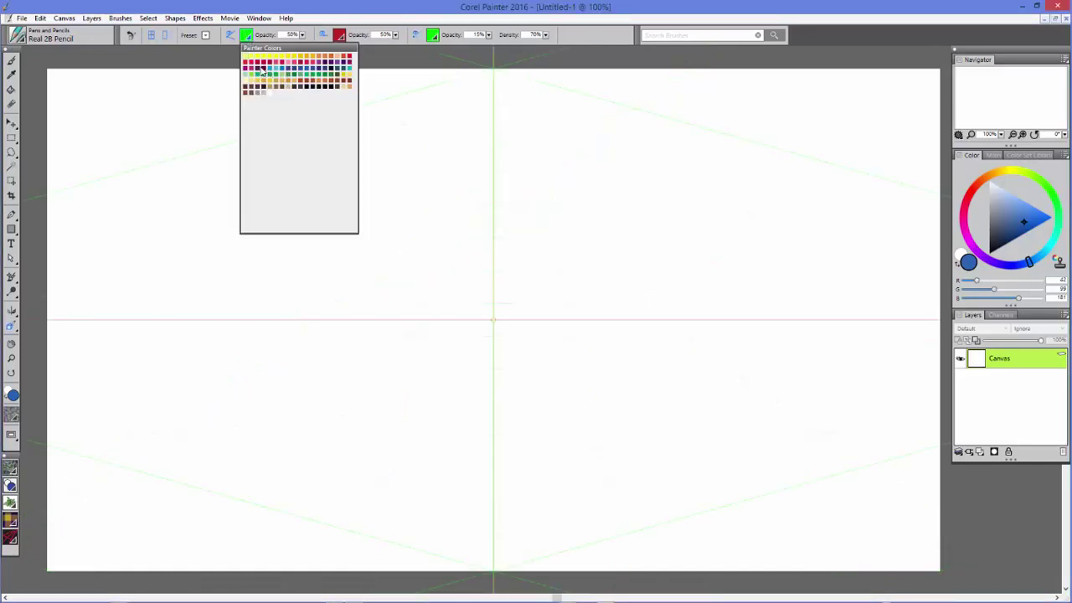
left_click(263, 73)
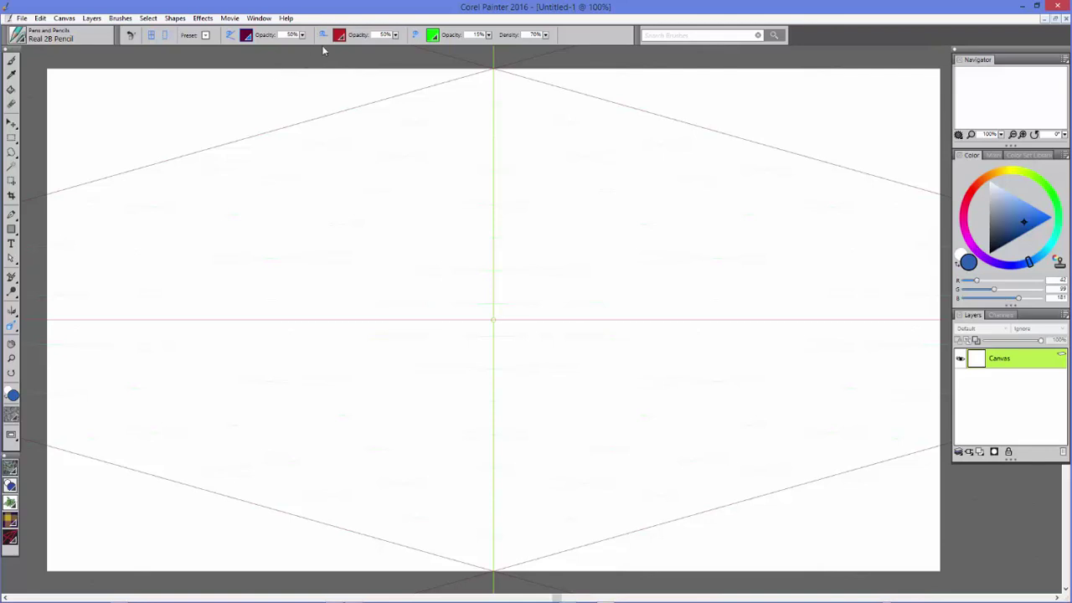
- Set the vanishing-line opacity to 63% and restyle the perspective grid lines in magenta-pink with 39% opacity and 43% density
left_click_drag(304, 40, 331, 50)
left_click(433, 36)
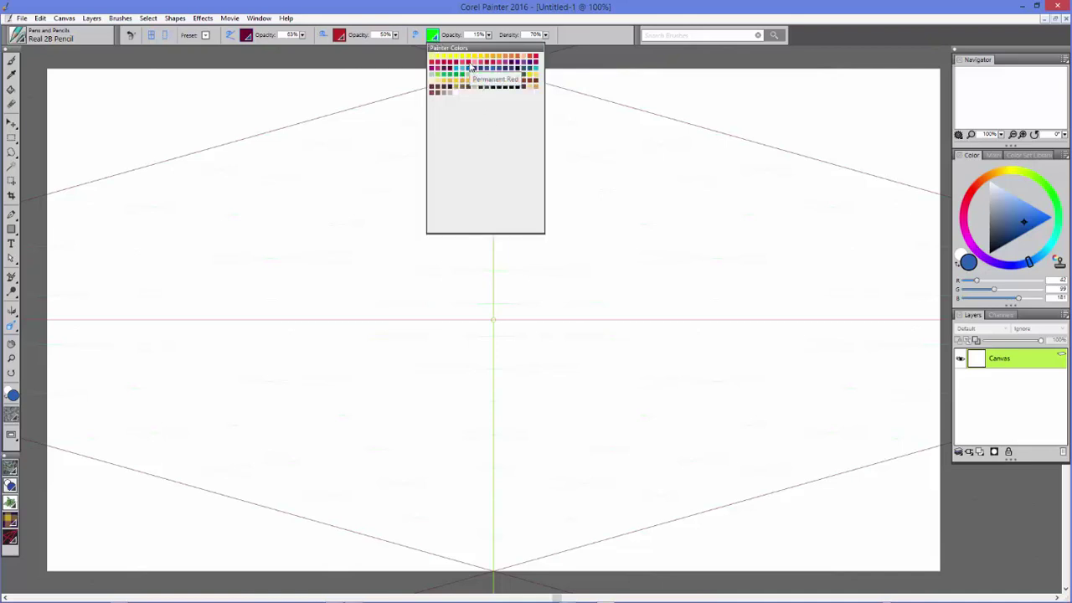
left_click(471, 68)
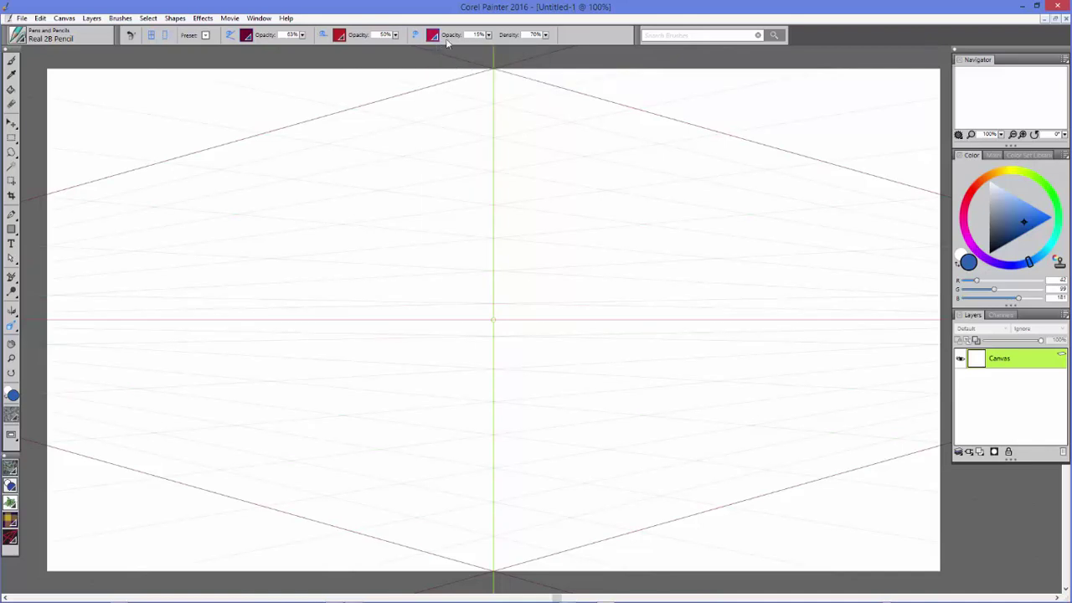
left_click_drag(488, 36, 559, 41)
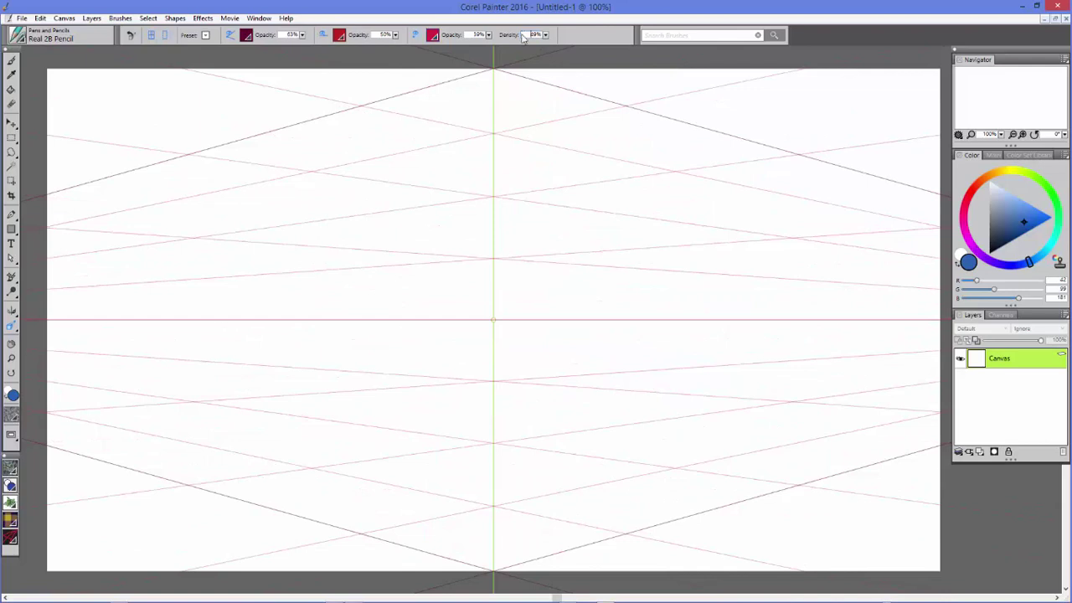
left_click_drag(546, 34, 556, 42)
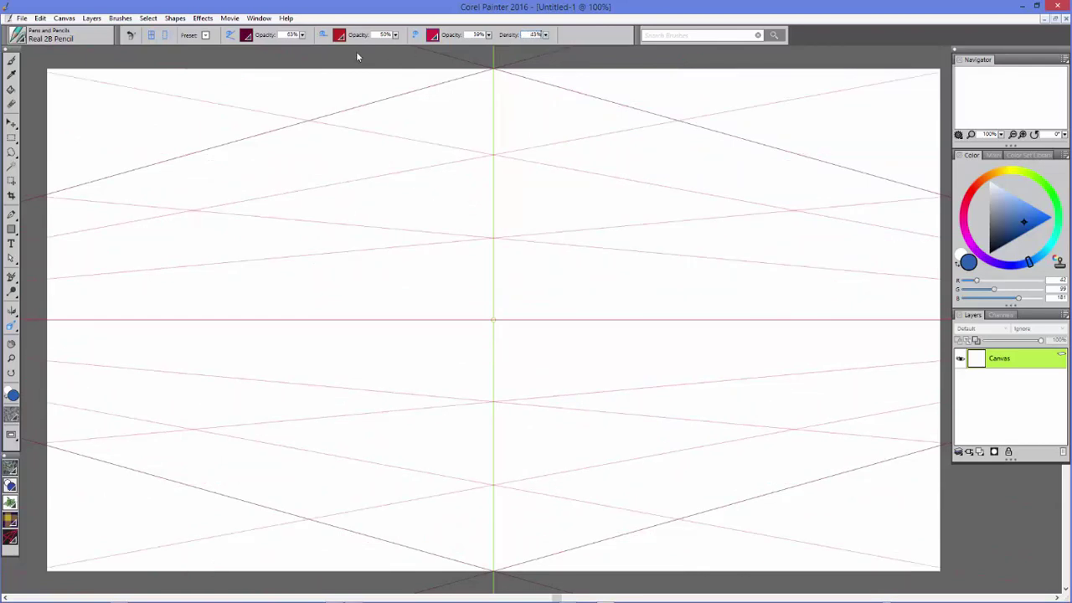
- Save the current perspective guide settings as a new preset named "My new preset"
left_click(205, 35)
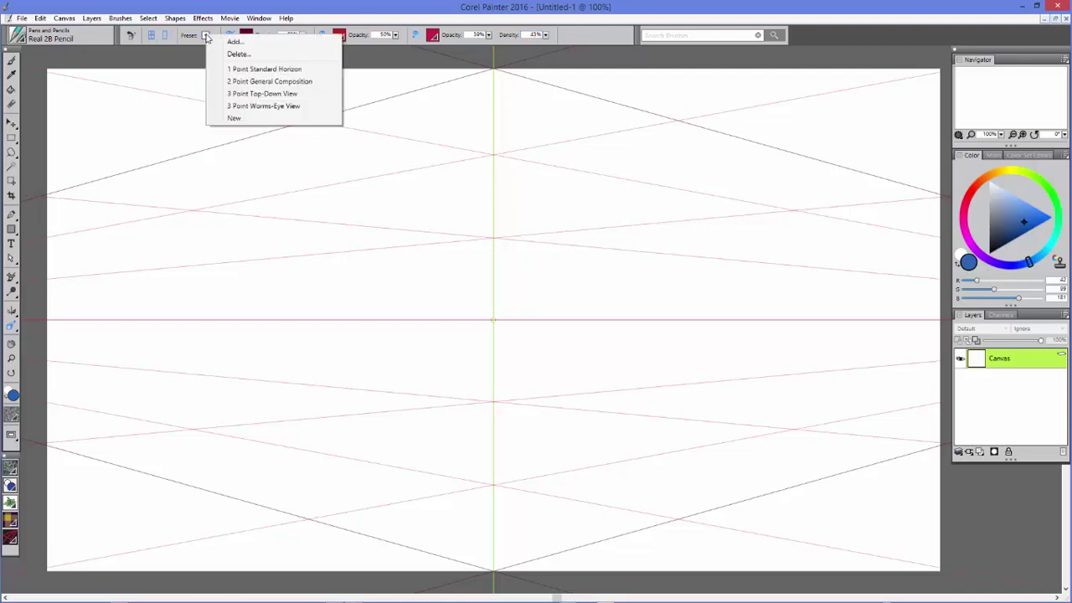
left_click(269, 44)
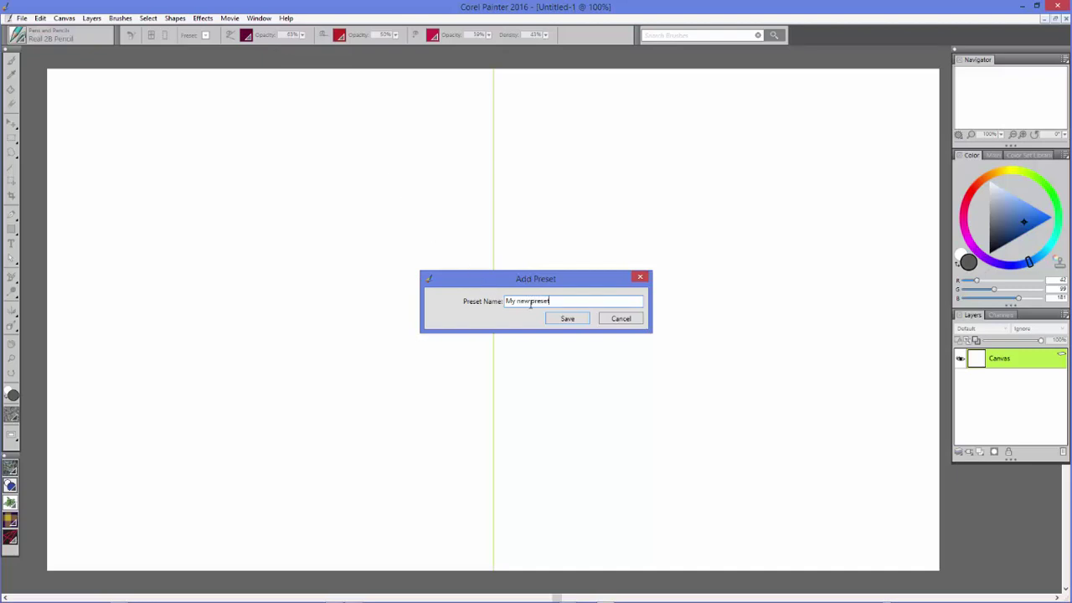
left_click(567, 319)
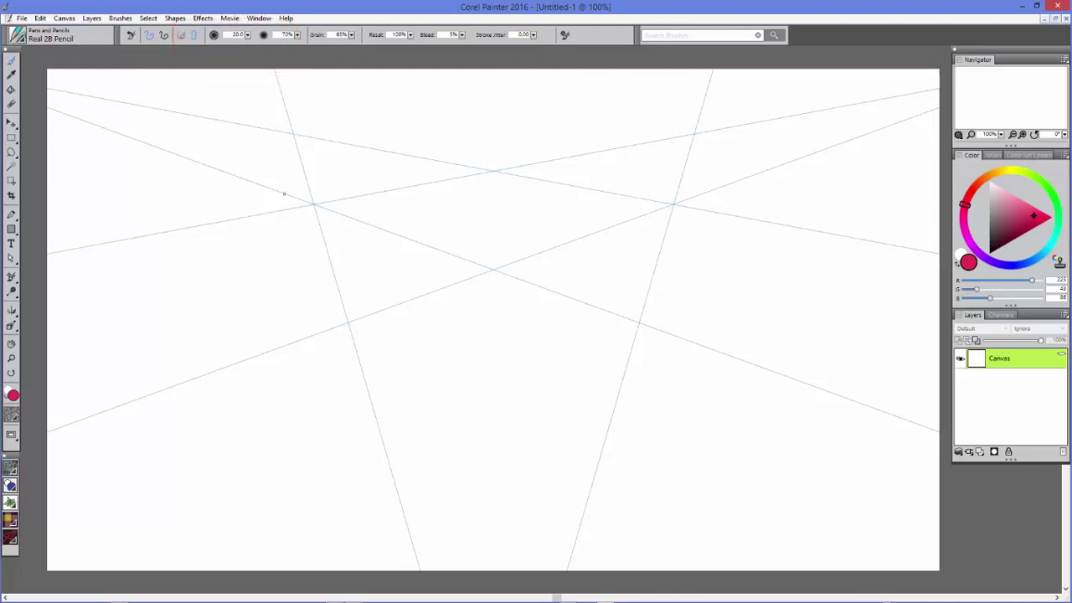
- Draw a tall pink box along the three-point guides, with a diamond-shaped top face and three edges running down to the canvas edge
mouse_move(317, 206)
left_mouse_down()
mouse_move(492, 274)
mouse_move(675, 204)
left_mouse_up()
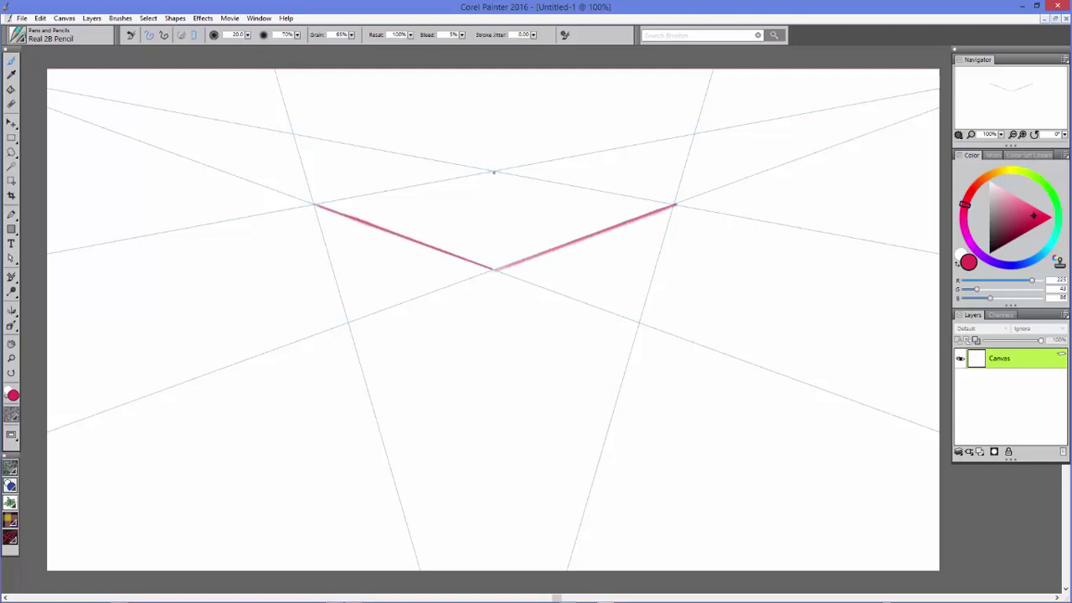
left_click_drag(494, 172, 672, 213)
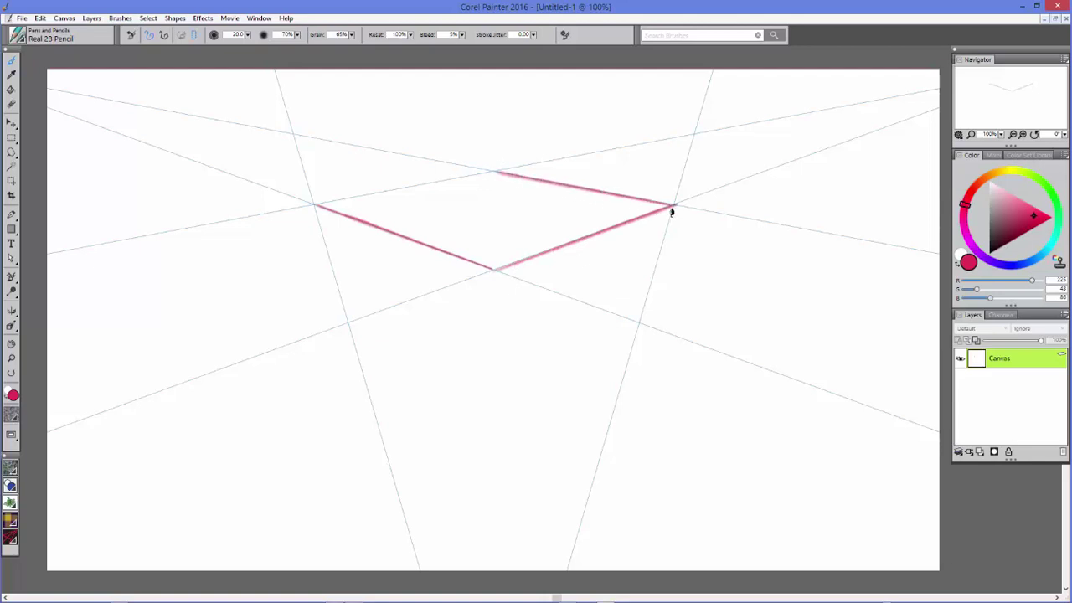
left_click_drag(318, 207, 493, 169)
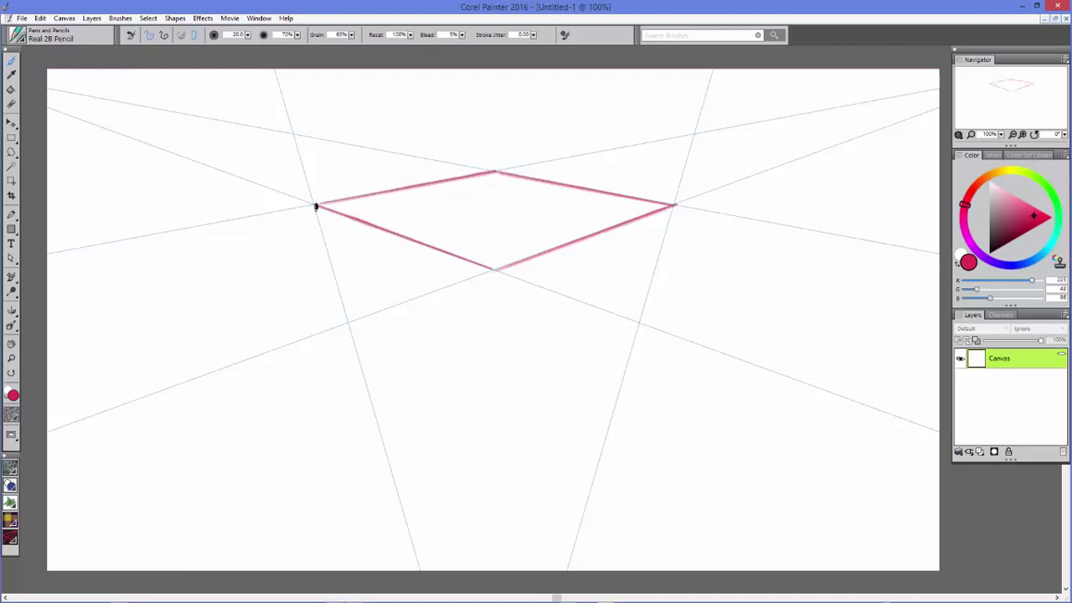
left_click_drag(316, 207, 420, 567)
mouse_move(675, 204)
left_mouse_down()
mouse_move(577, 447)
mouse_move(578, 532)
left_mouse_up()
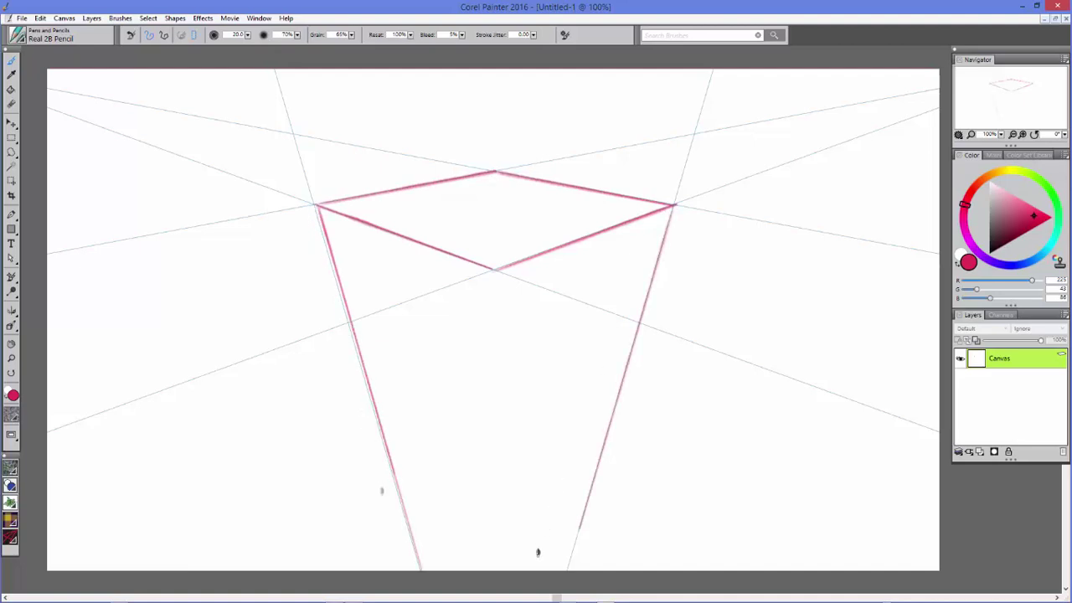
mouse_move(493, 270)
left_mouse_down()
mouse_move(483, 389)
mouse_move(491, 582)
left_mouse_up()
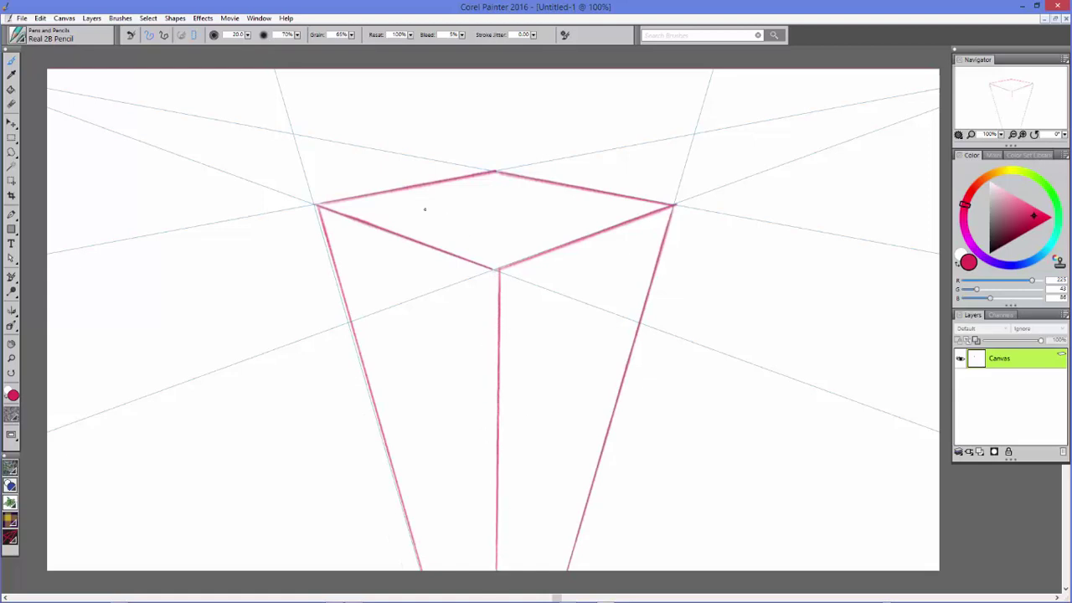
- Draw an inset rim with an inner corner edge on the box top, and a slanted rectangular panel on its left face
mouse_move(363, 210)
left_mouse_down()
mouse_move(493, 192)
mouse_move(494, 179)
mouse_move(505, 192)
mouse_move(495, 180)
mouse_move(633, 216)
left_mouse_up()
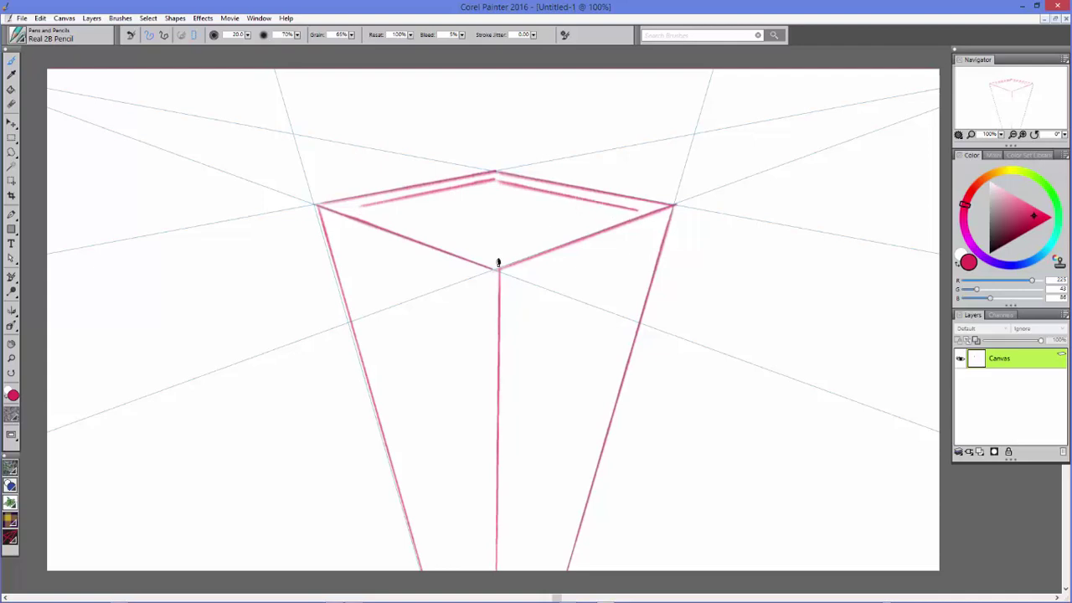
left_click_drag(500, 256, 632, 216)
left_click_drag(368, 214, 501, 259)
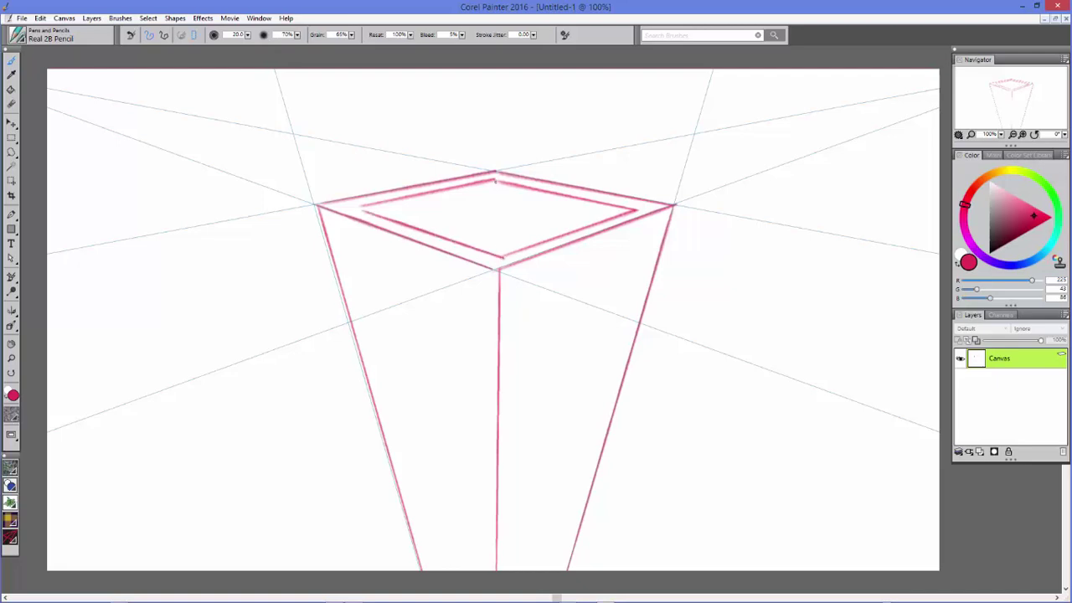
left_click_drag(496, 179, 497, 248)
mouse_move(365, 251)
left_mouse_down()
mouse_move(485, 294)
mouse_move(480, 337)
left_mouse_up()
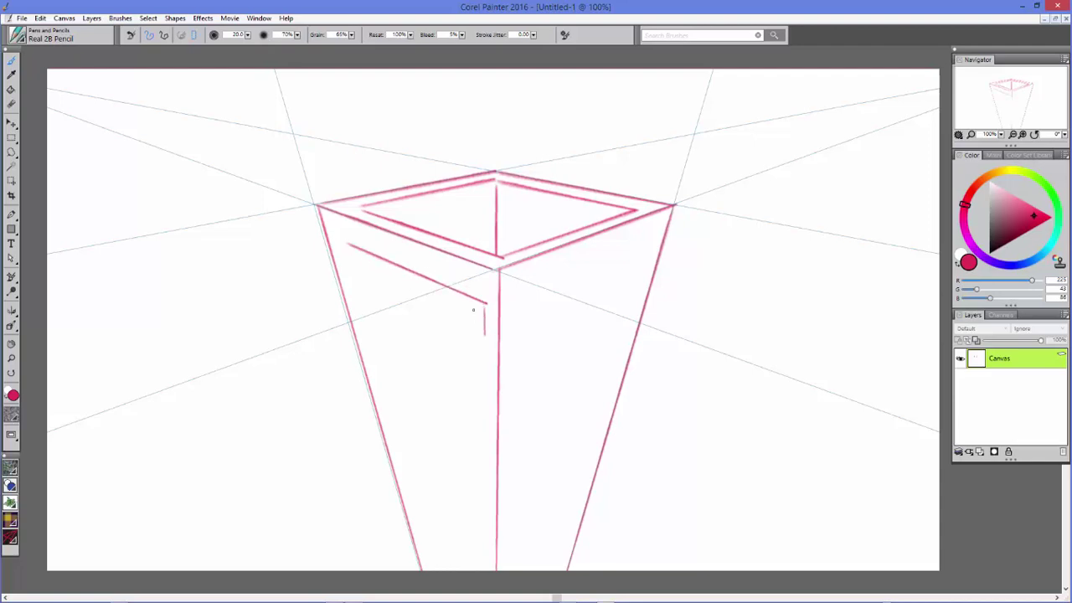
mouse_move(352, 247)
left_mouse_down()
mouse_move(358, 277)
mouse_move(484, 341)
left_mouse_up()
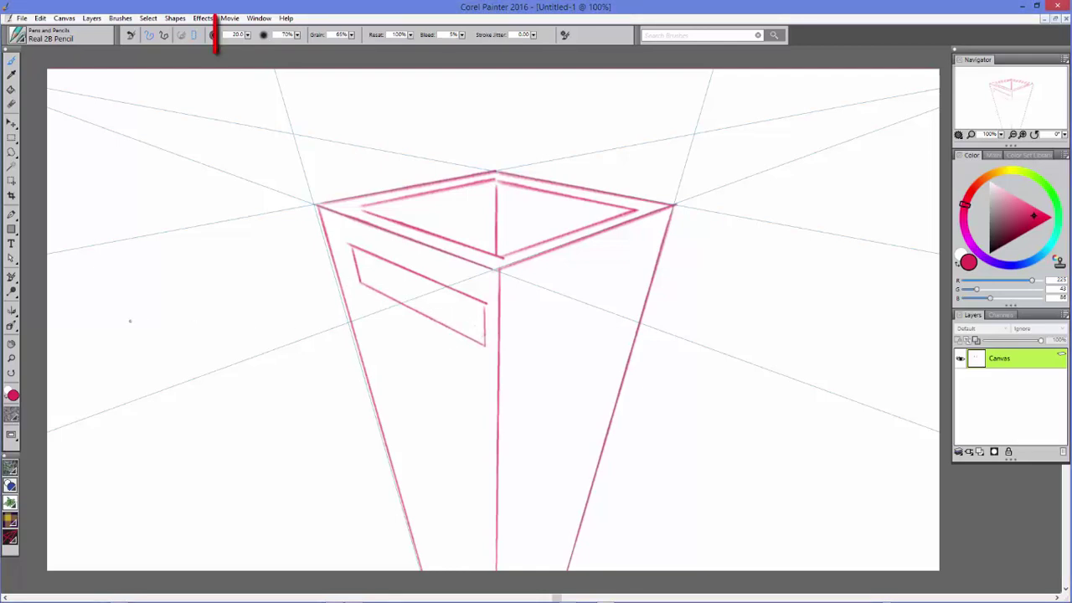
- Activate the Perspective Guides tool and toggle the visibility of the vanishing lines over the box drawing
left_click(11, 325)
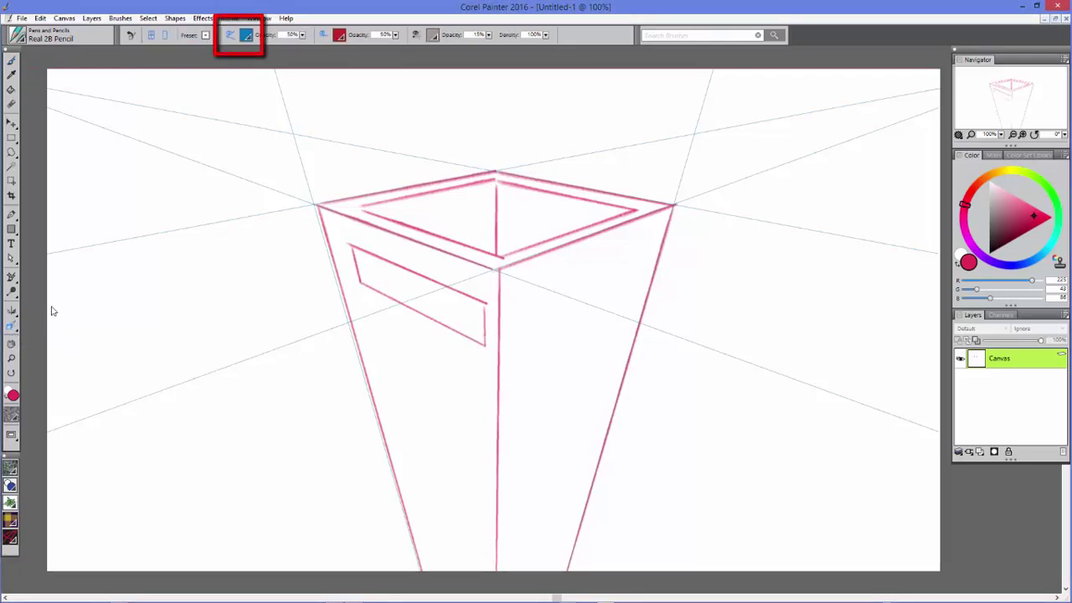
left_click(231, 39)
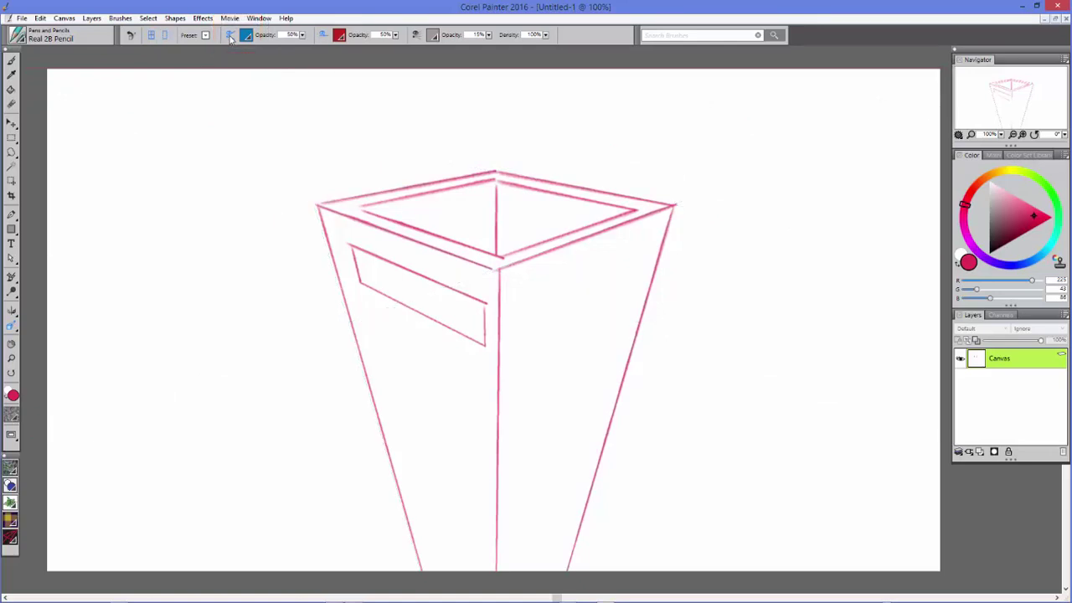
left_click(231, 39)
left_click(231, 39)
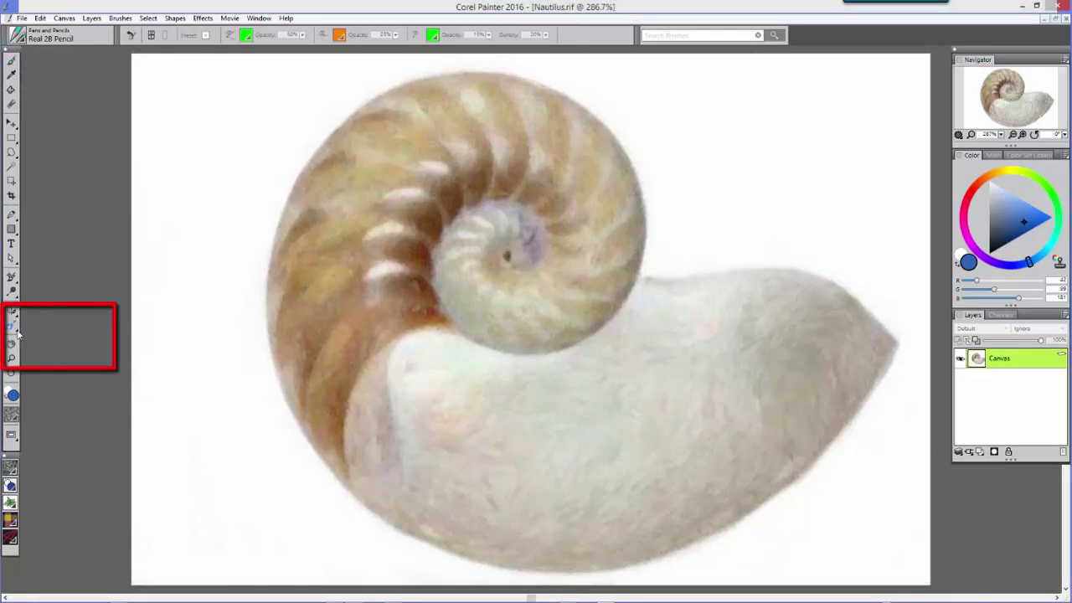
- Enable the Divine Proportion guide on the Nautilus image and display the Divine Proportion settings panel
left_click(17, 332)
left_click(44, 327)
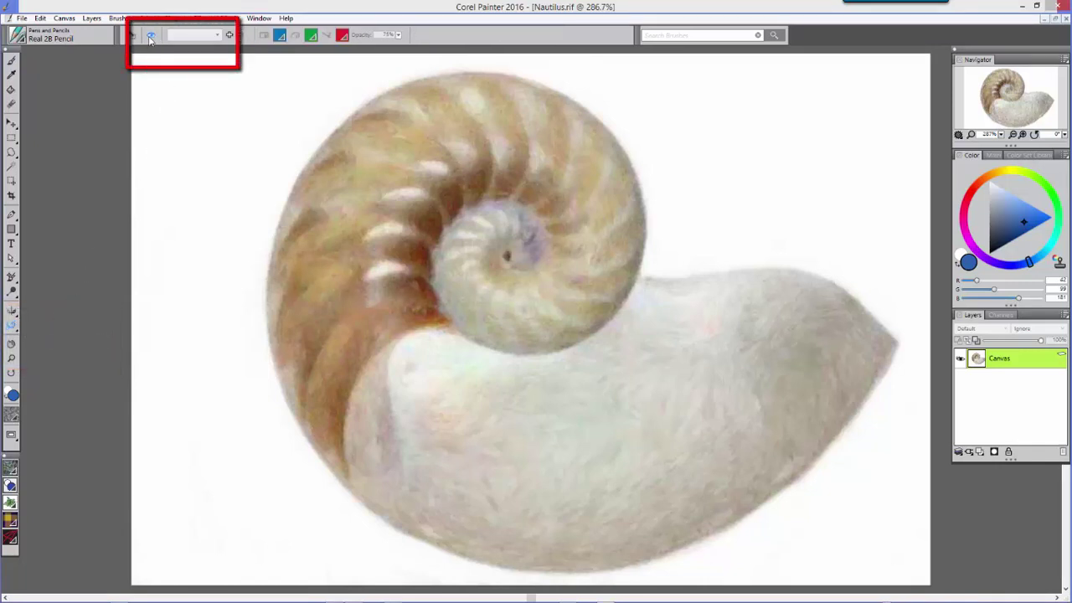
left_click(151, 35)
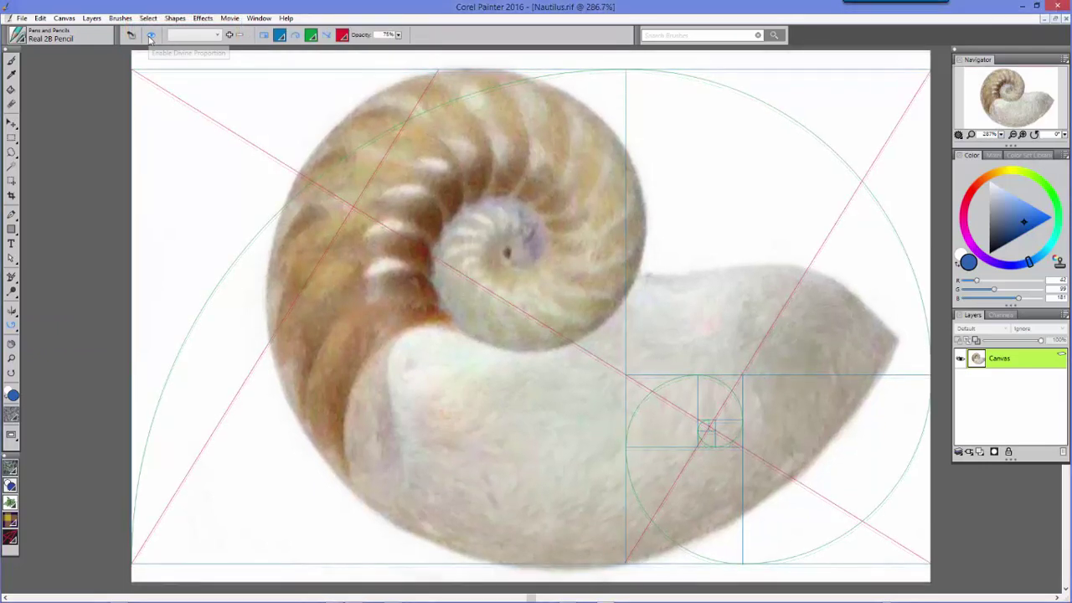
left_click(250, 20)
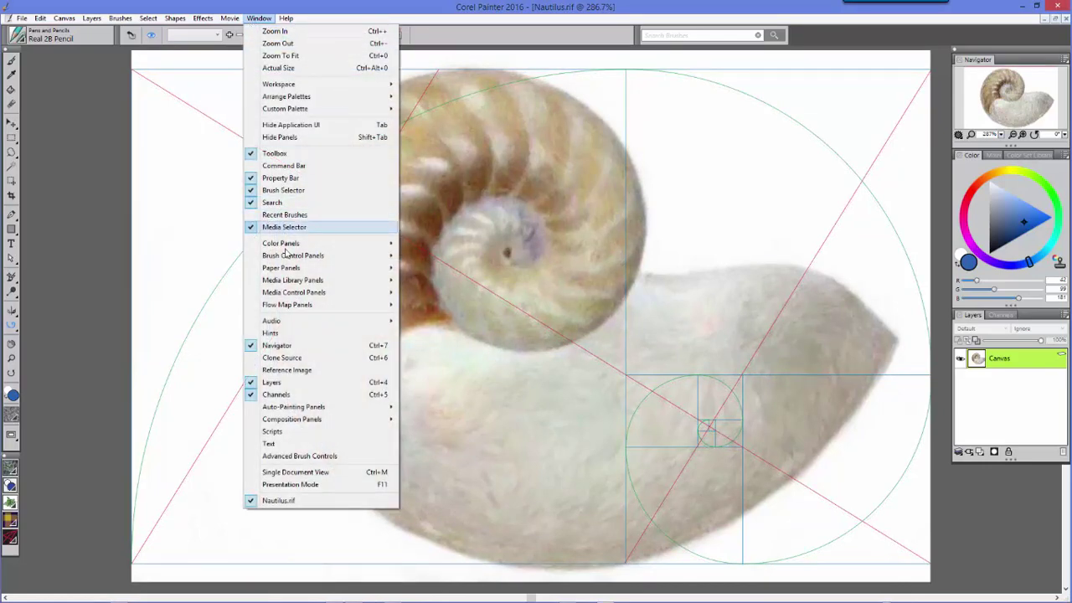
mouse_move(283, 421)
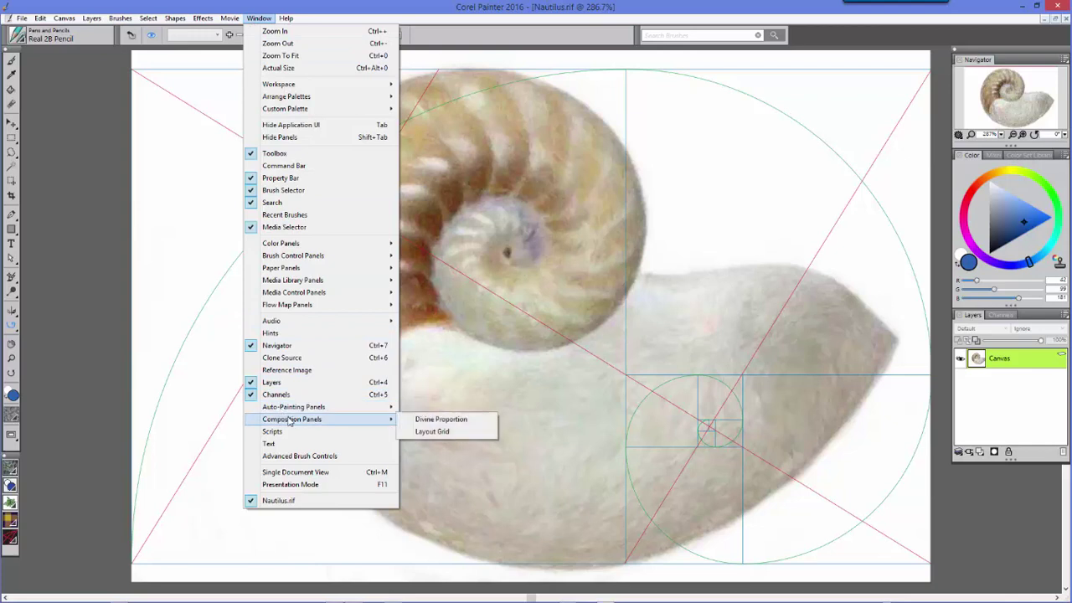
left_click(495, 422)
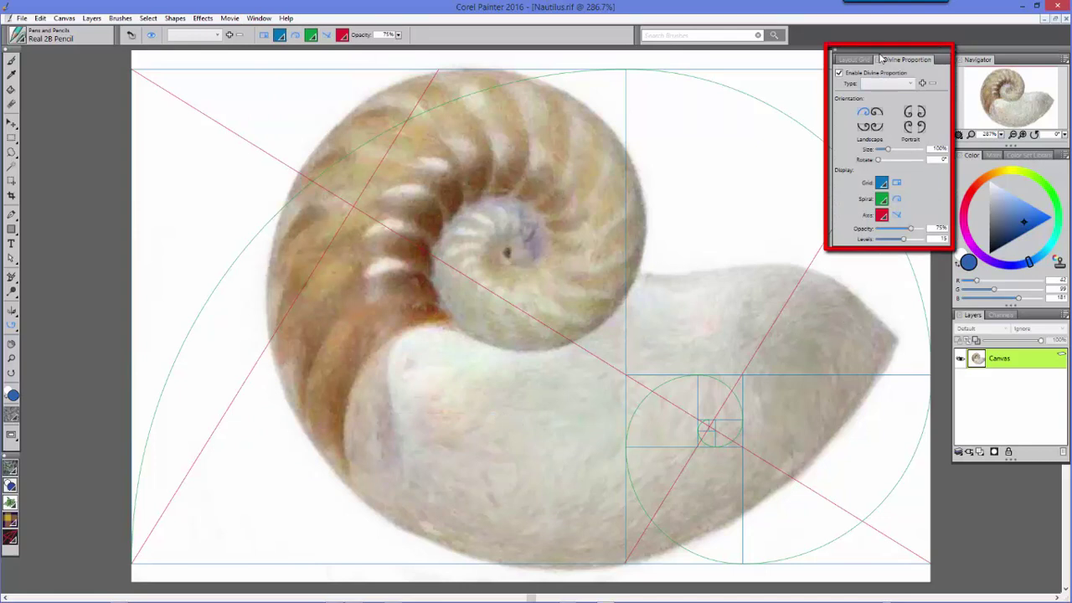
- Change the spiral to the lower-right landscape orientation, center it on the shell's core and enlarge the guide to fit the shell
left_click(877, 128)
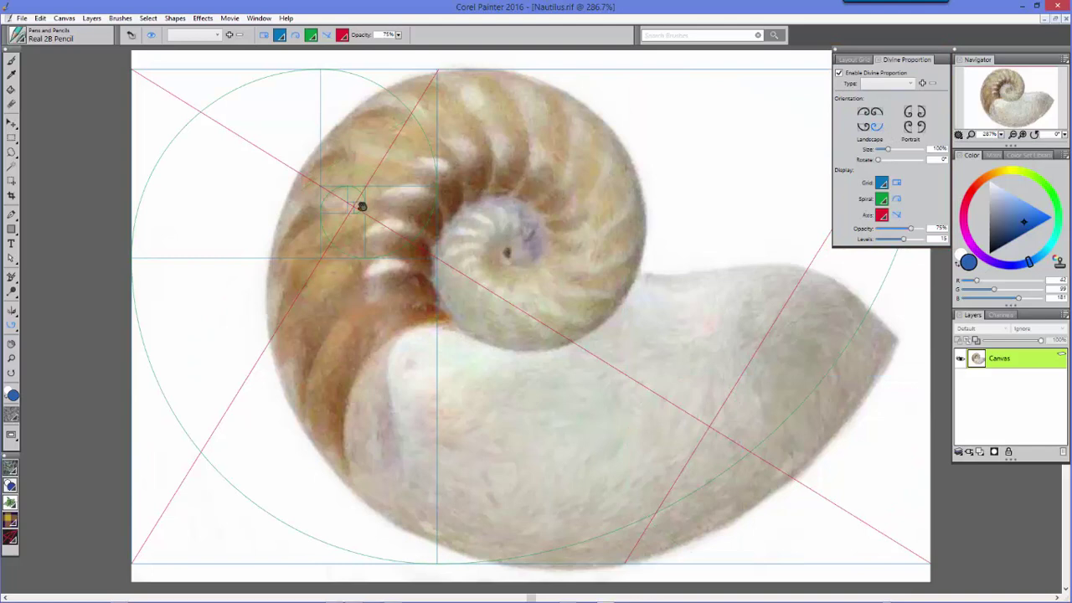
left_click_drag(359, 206, 519, 249)
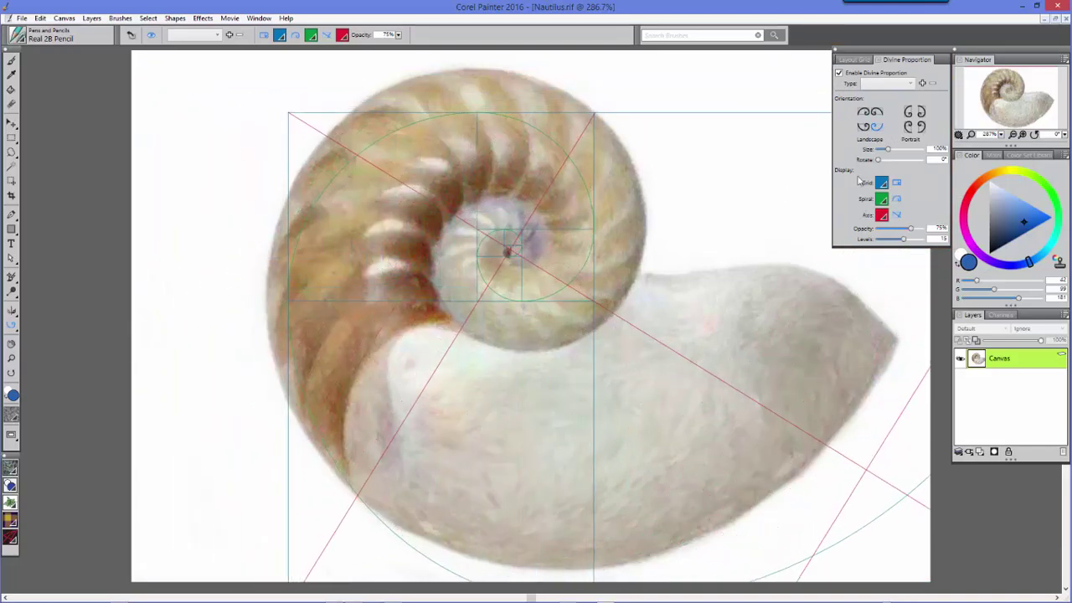
left_click_drag(887, 149, 894, 149)
mouse_move(504, 249)
left_mouse_down()
mouse_move(519, 253)
mouse_move(508, 248)
left_mouse_up()
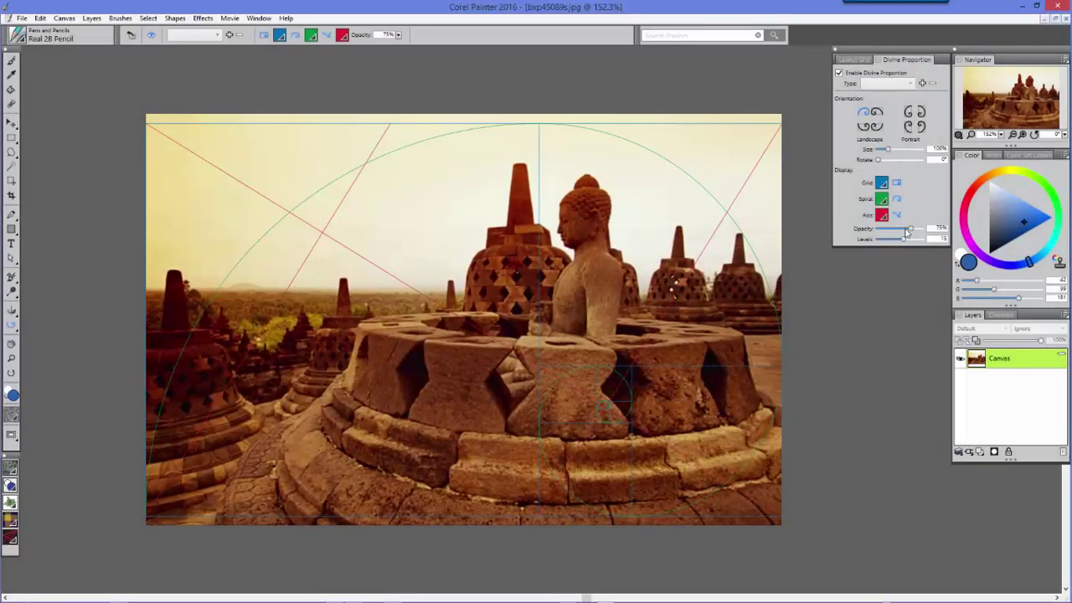
- Recolor the Divine Proportion guide on the temple photo with a yellow grid, orange axis and pale green spiral
left_click(882, 184)
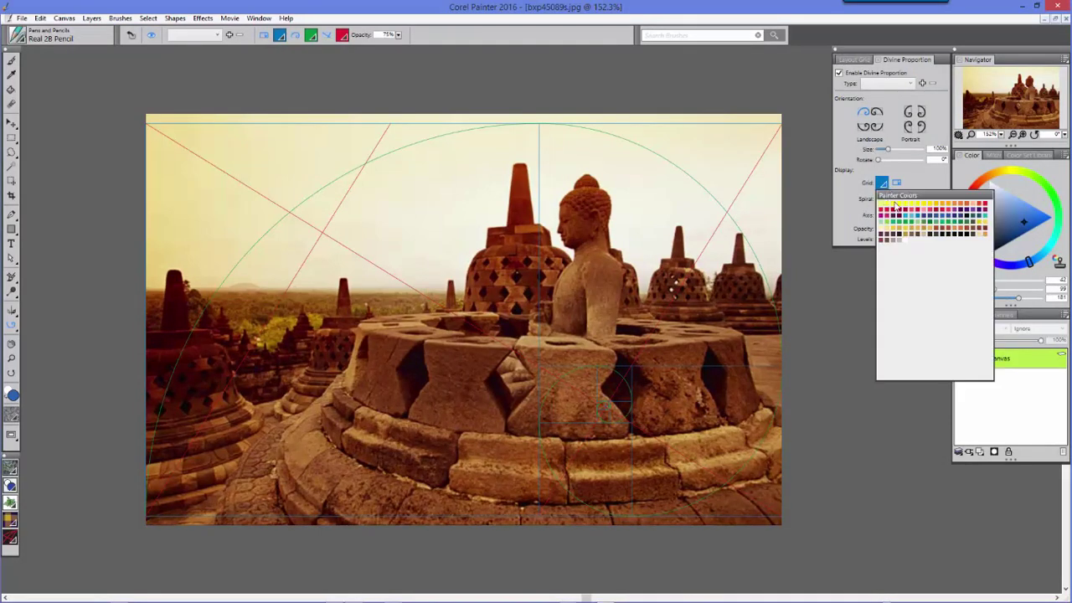
left_click(893, 209)
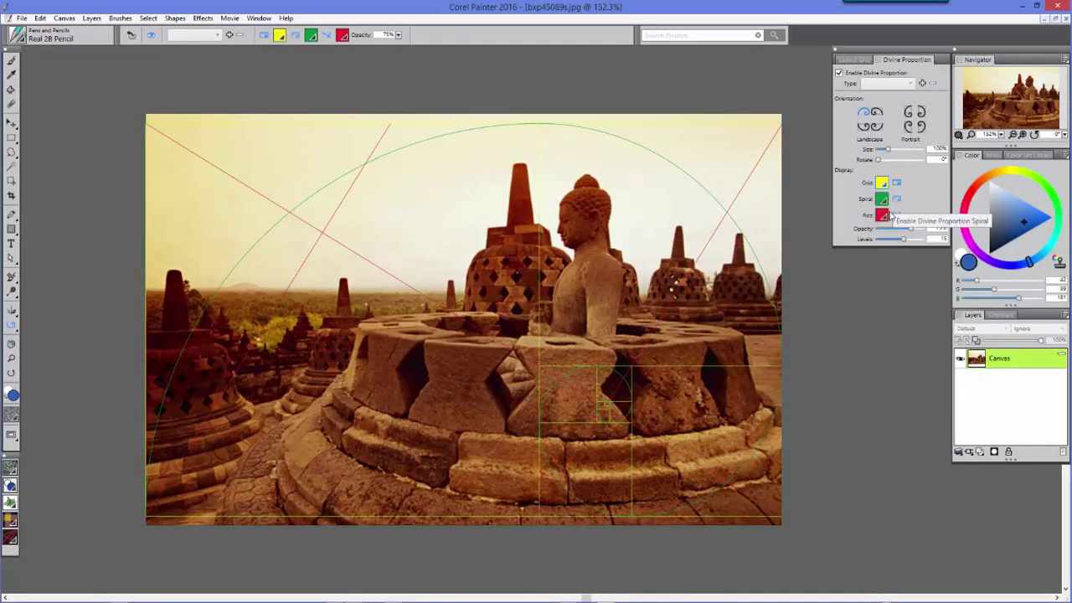
left_click(882, 216)
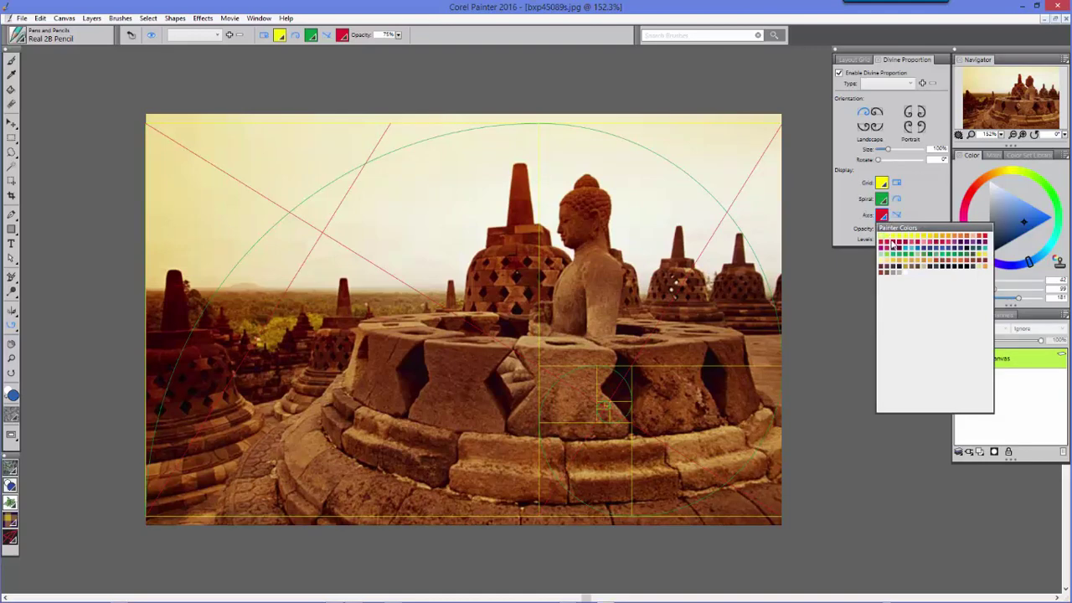
left_click(943, 240)
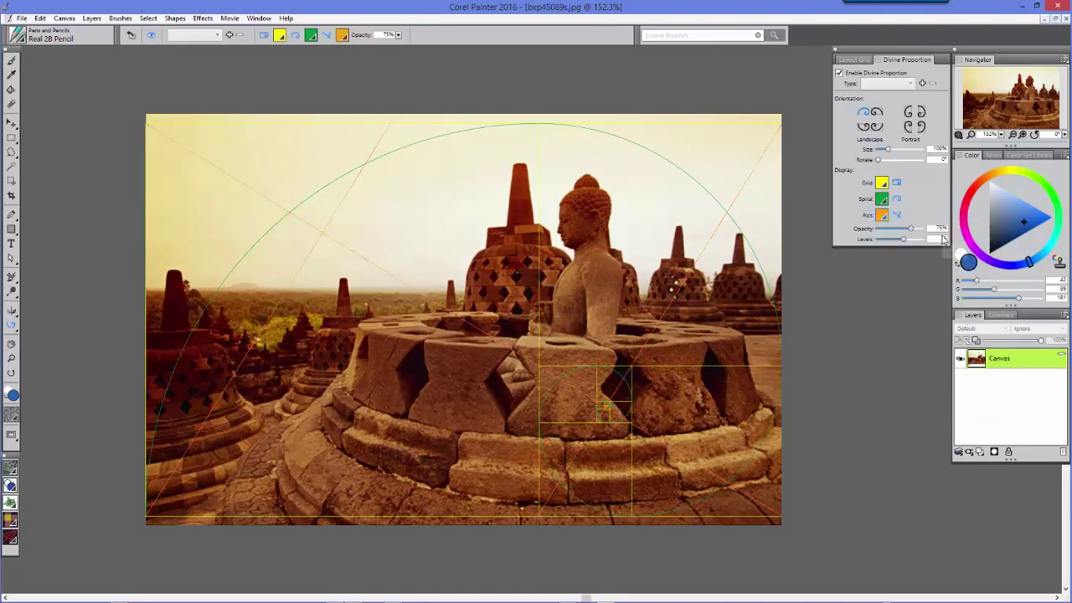
left_click(882, 199)
left_click(884, 240)
- Switch to the lower-left landscape orientation, move the spiral's focus onto the statue's head and reduce the guide's size to 90%
left_click(869, 127)
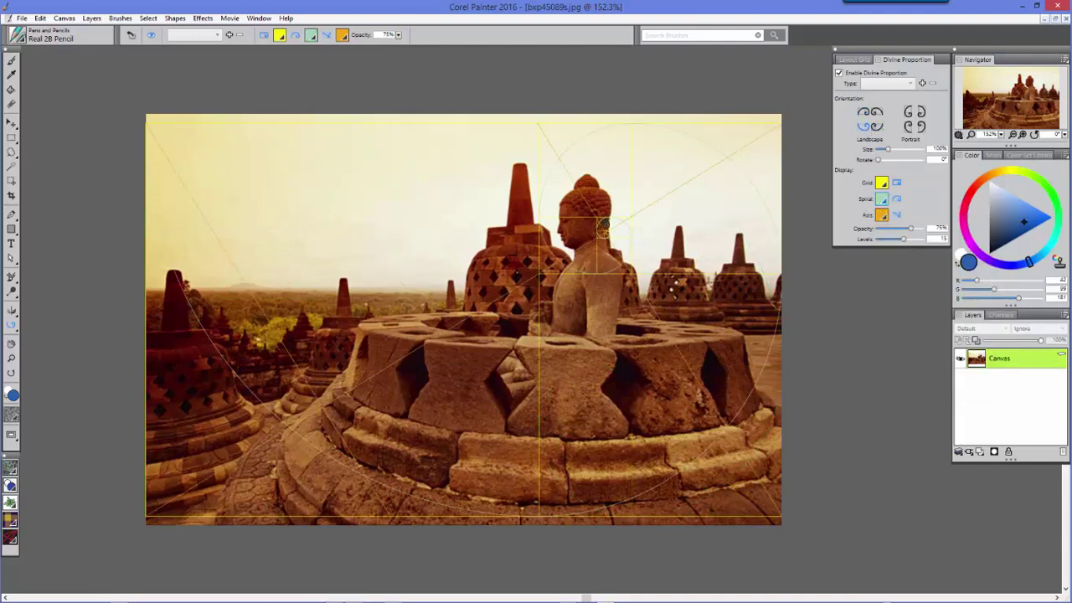
left_click_drag(602, 236, 586, 234)
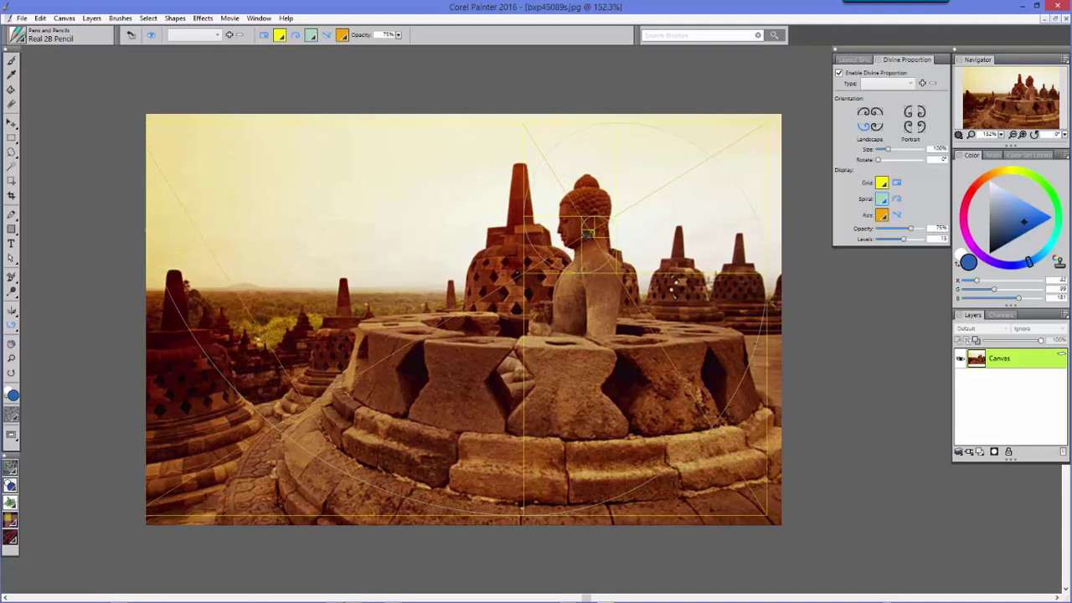
scroll(586, 234, "down", 2)
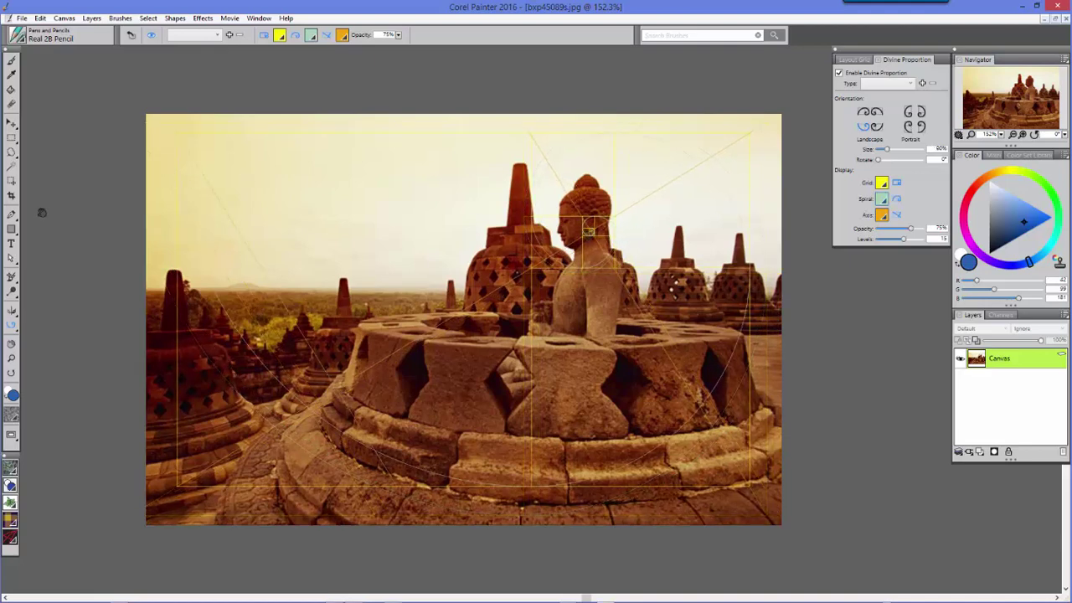
- Crop the temple photo to the outer bounds of the Divine Proportion guide and turn the guide off
left_click(15, 195)
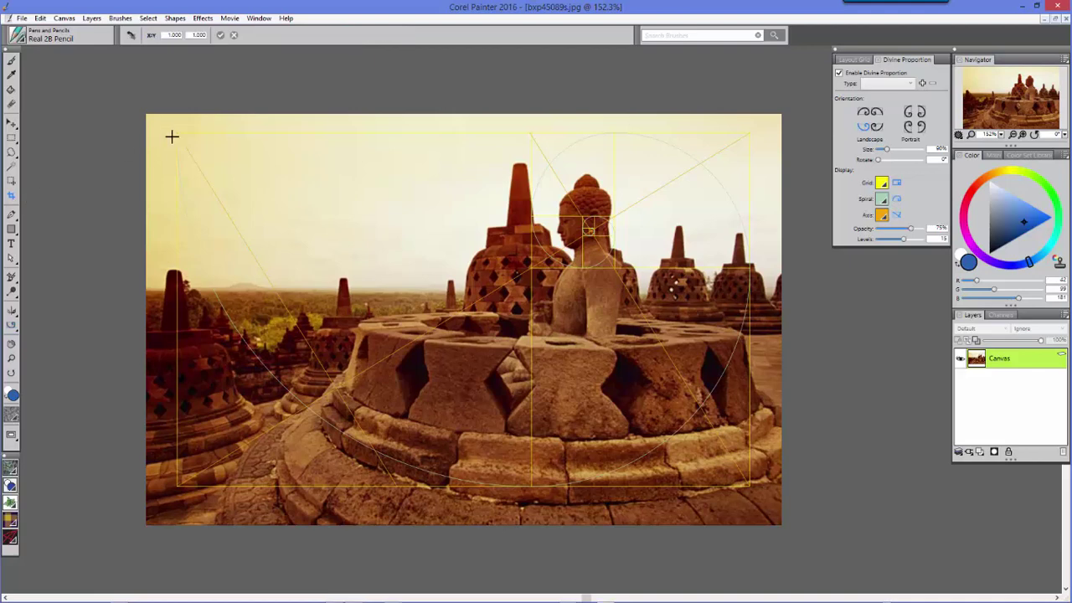
left_click_drag(175, 131, 751, 485)
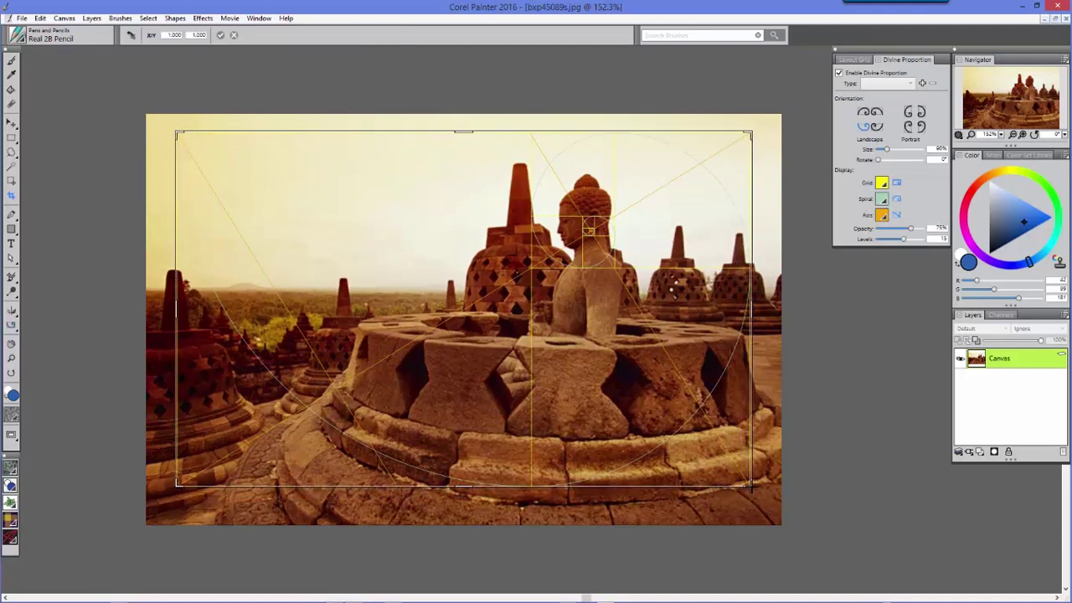
key("Return")
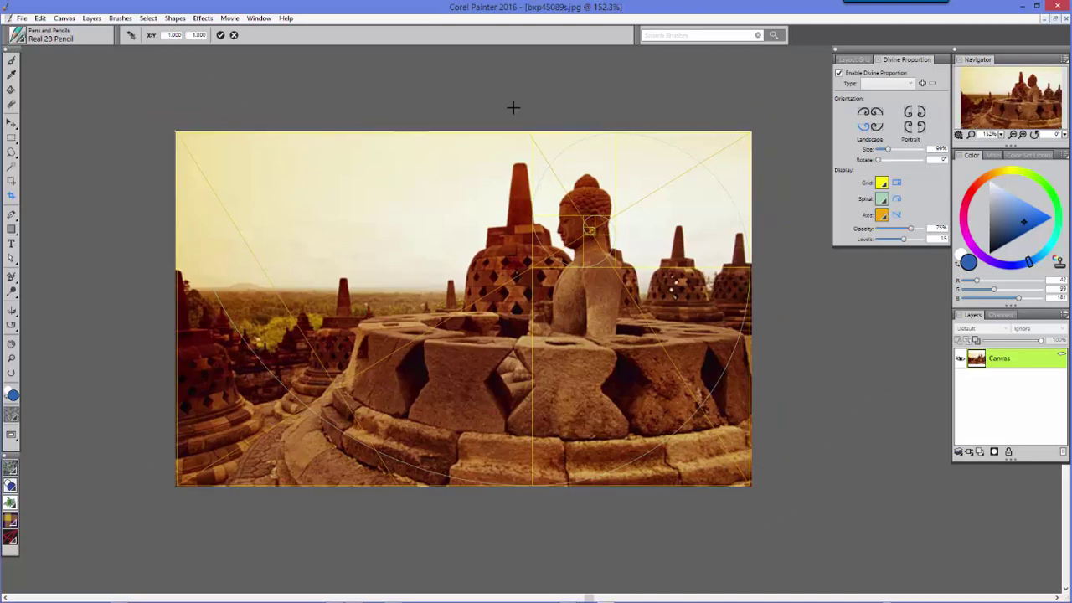
left_click(838, 73)
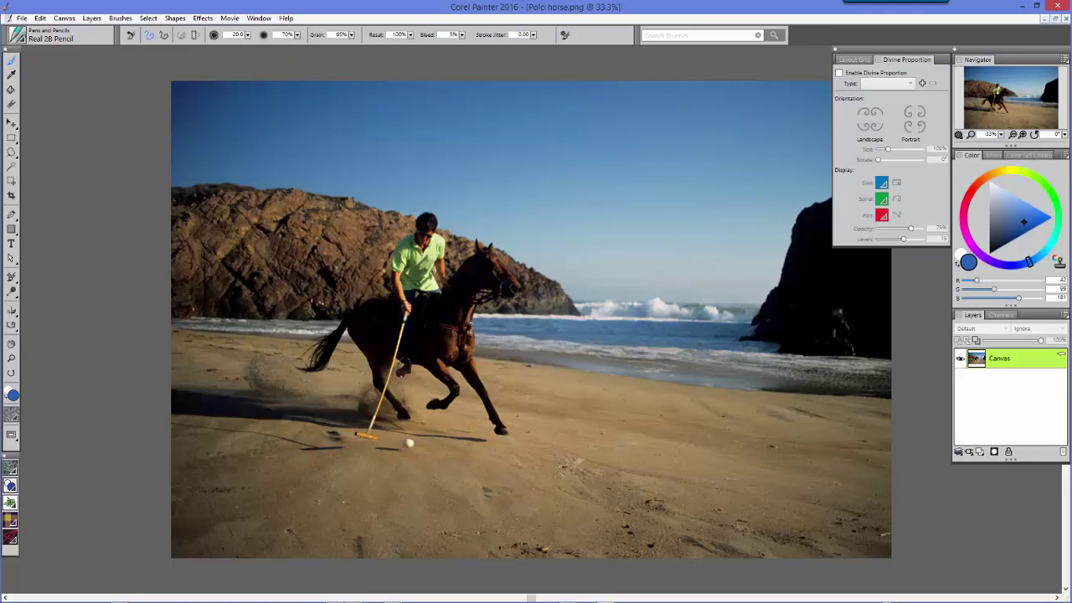
- Enable the Layout Grid on the polo horse image with 3 vertical divisions and a vertical size of 87%
left_click(862, 60)
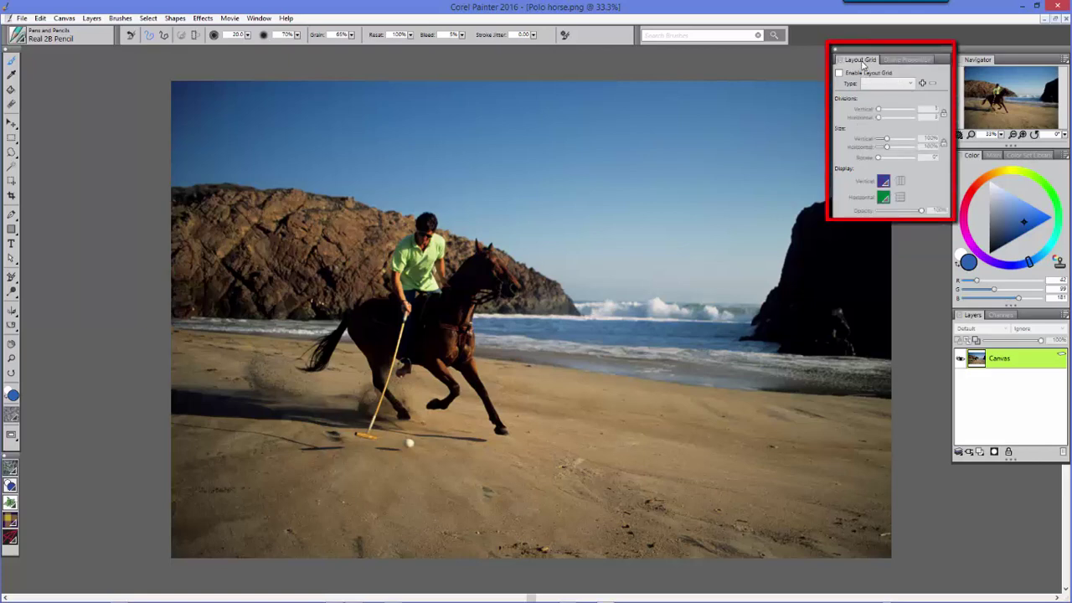
left_click(838, 73)
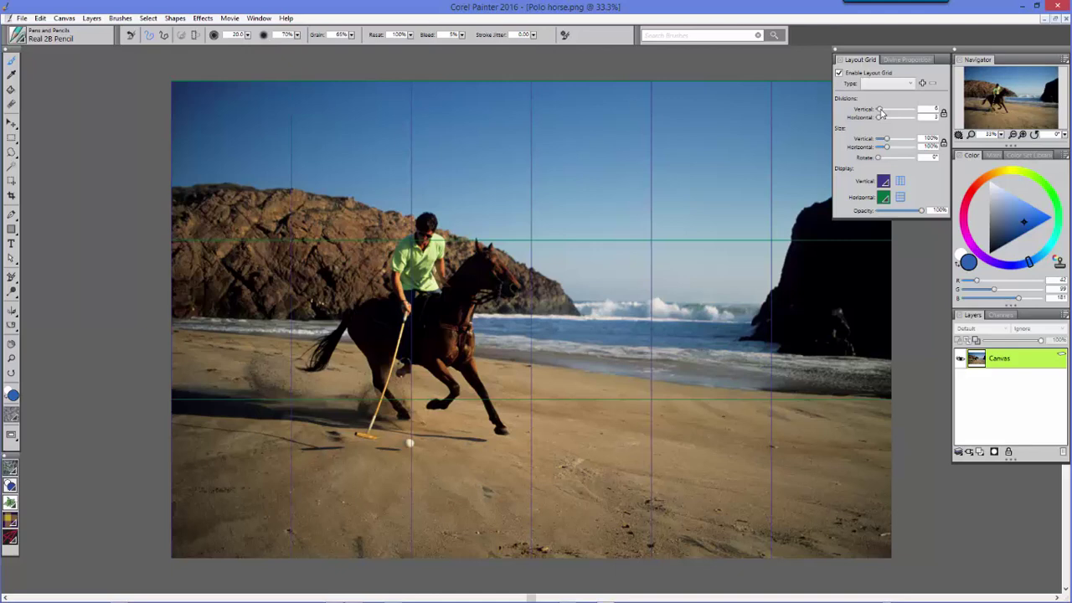
left_click_drag(880, 112, 878, 111)
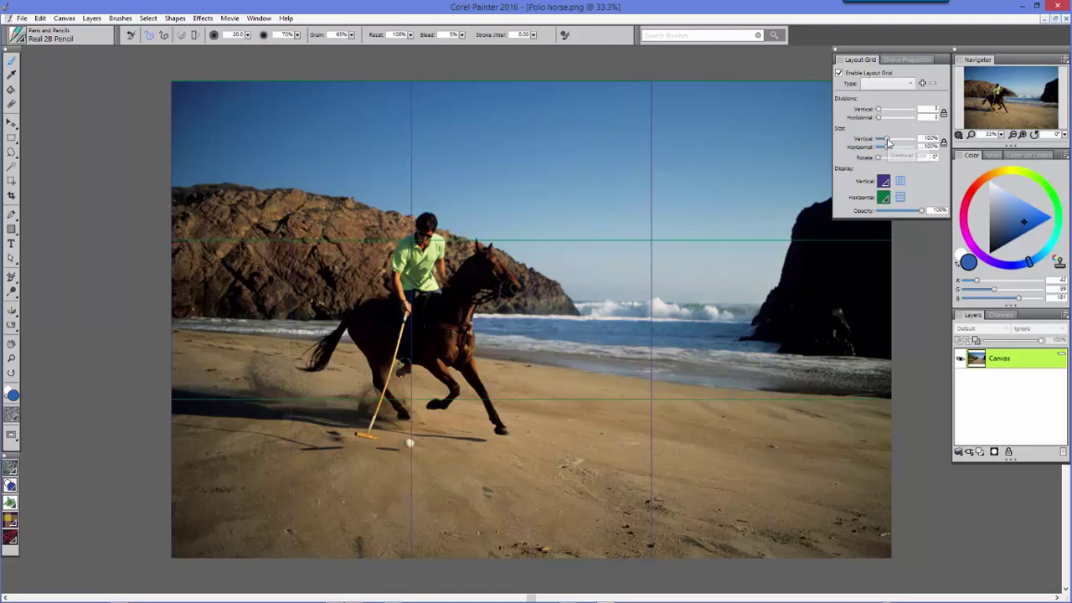
left_click_drag(888, 139, 888, 144)
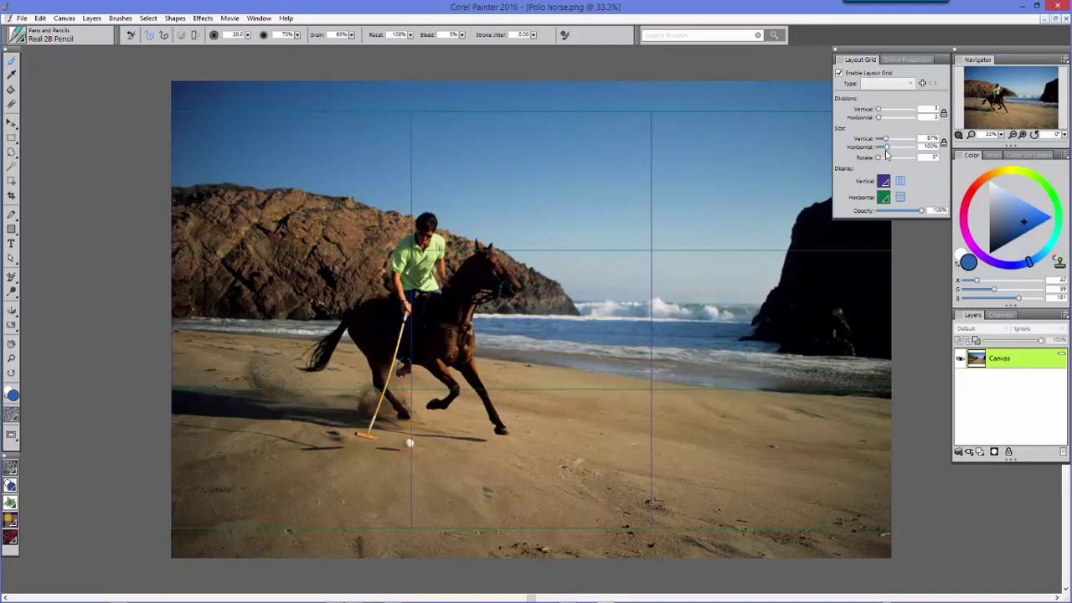
- Recolor the layout grid with yellow vertical and light orange horizontal lines, and lower its opacity to 47%
left_click(884, 183)
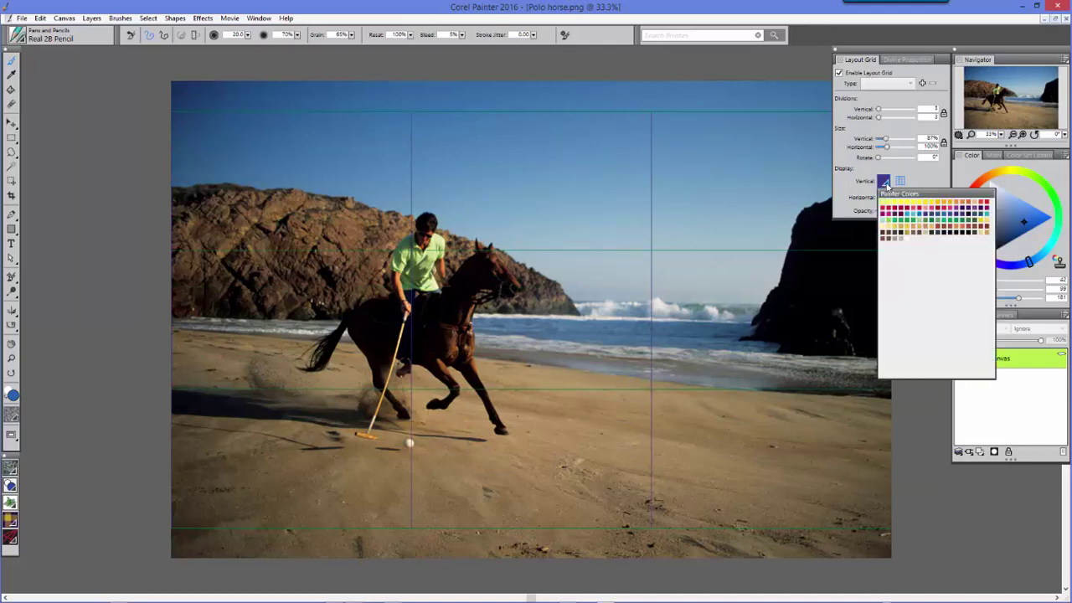
left_click(901, 204)
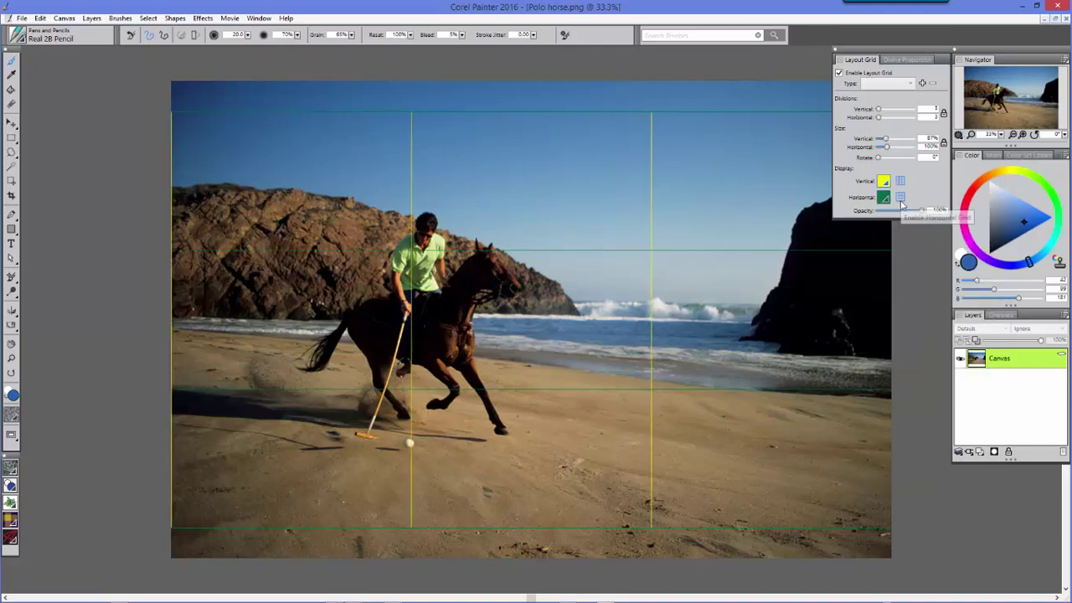
left_click(884, 197)
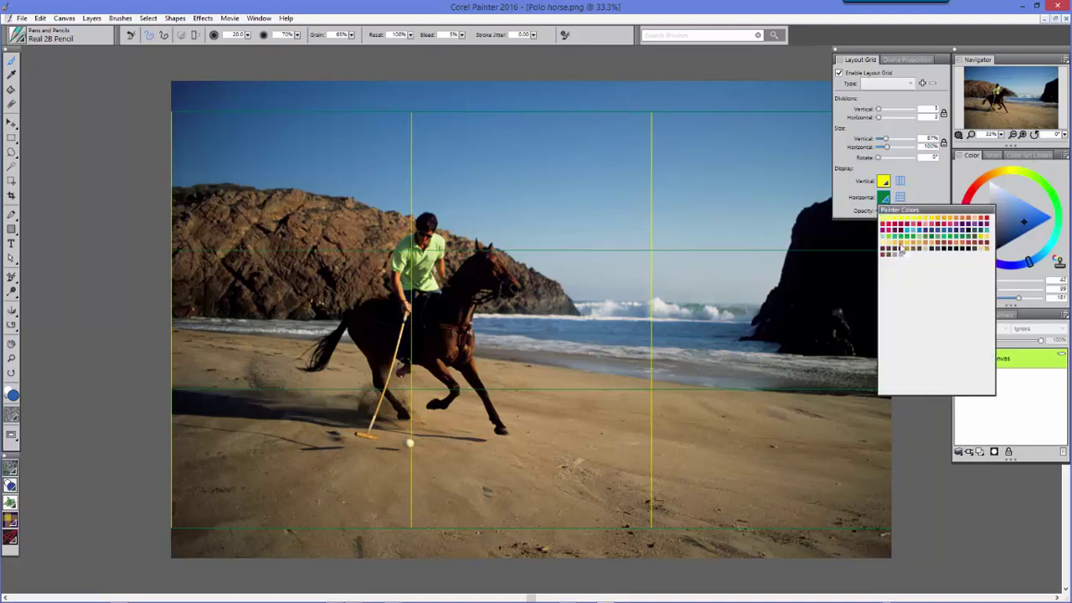
left_click(895, 242)
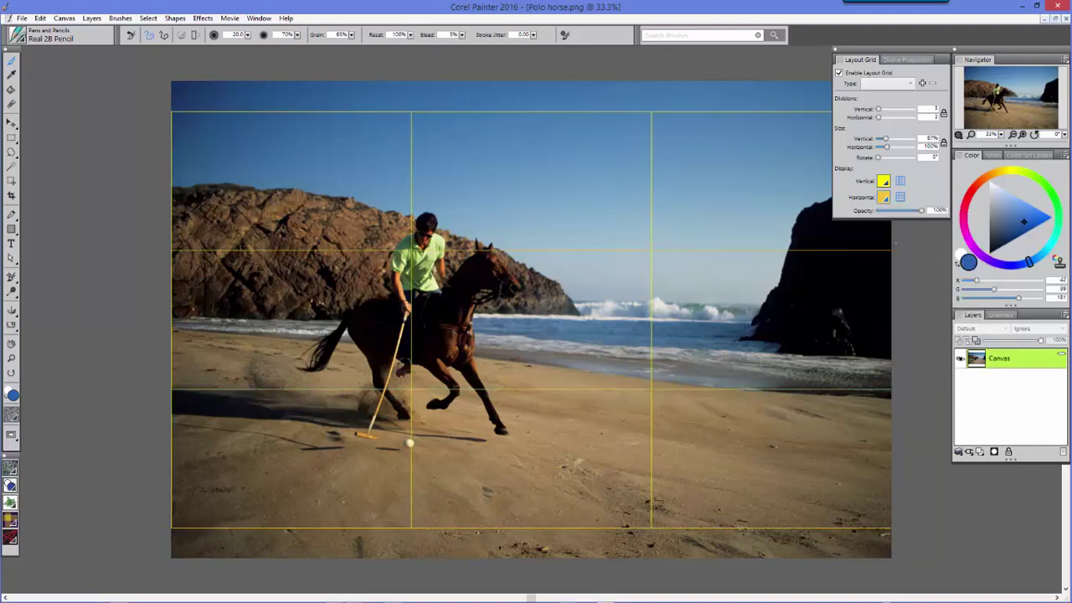
left_click_drag(921, 210, 900, 214)
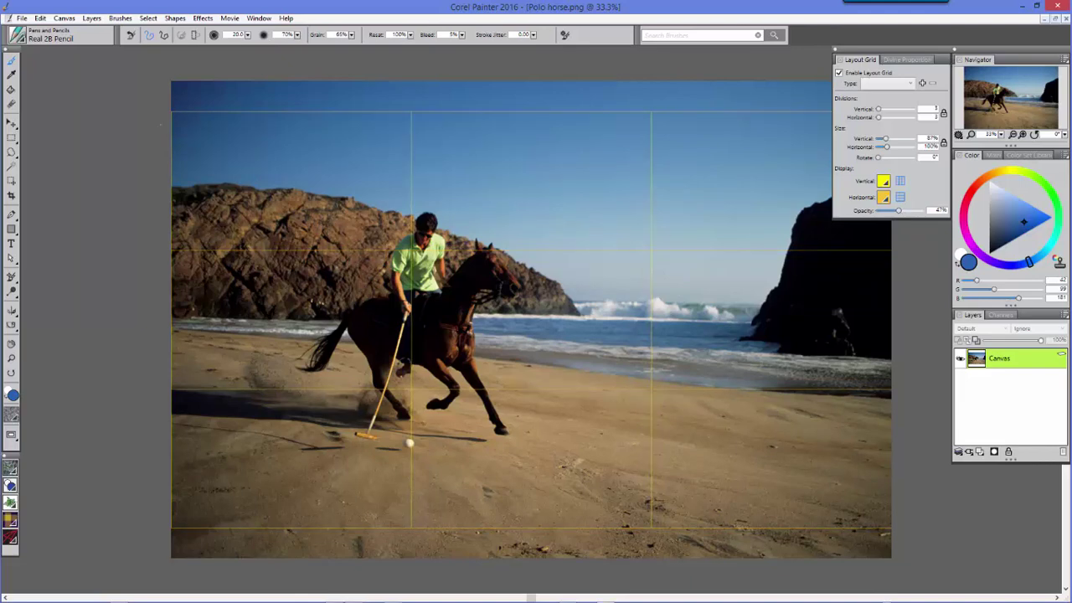
- Crop the polo horse image to the outer bounds of the layout grid and turn the grid off
left_click(11, 195)
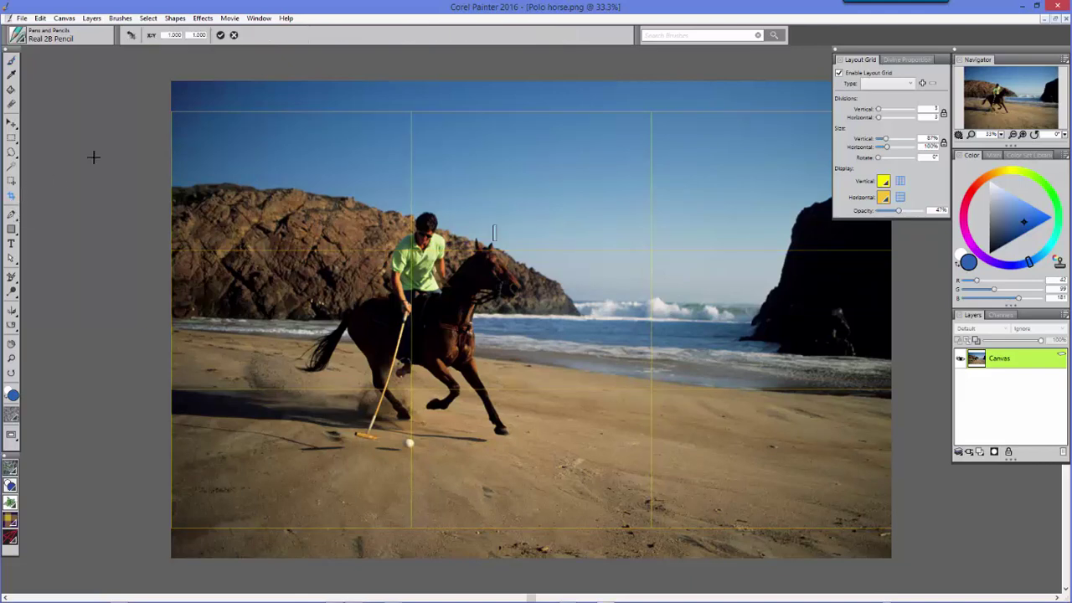
left_click_drag(171, 112, 888, 525)
double_click(778, 463)
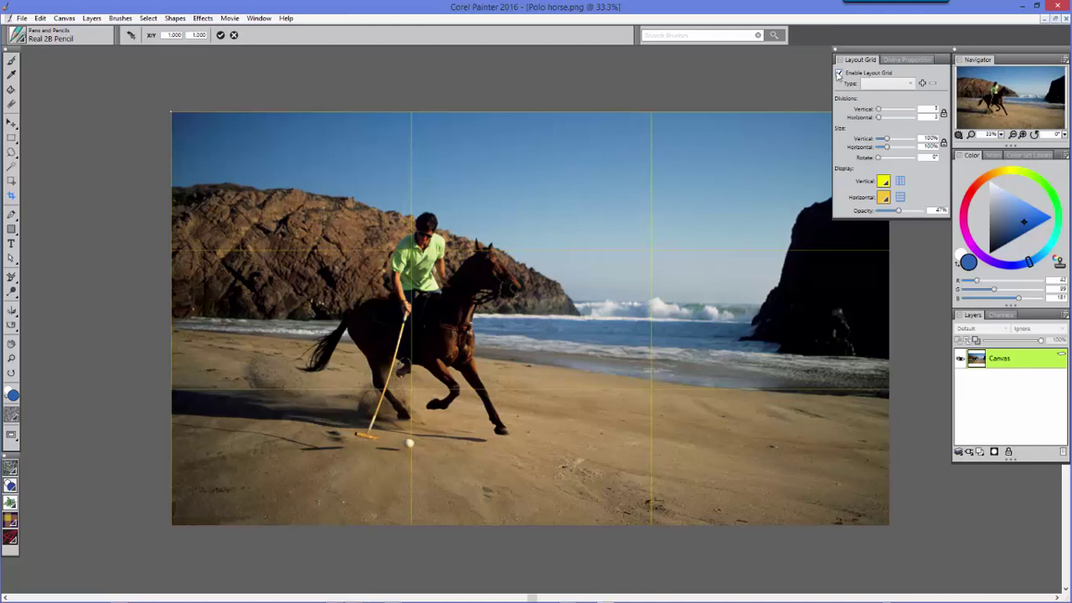
left_click(839, 73)
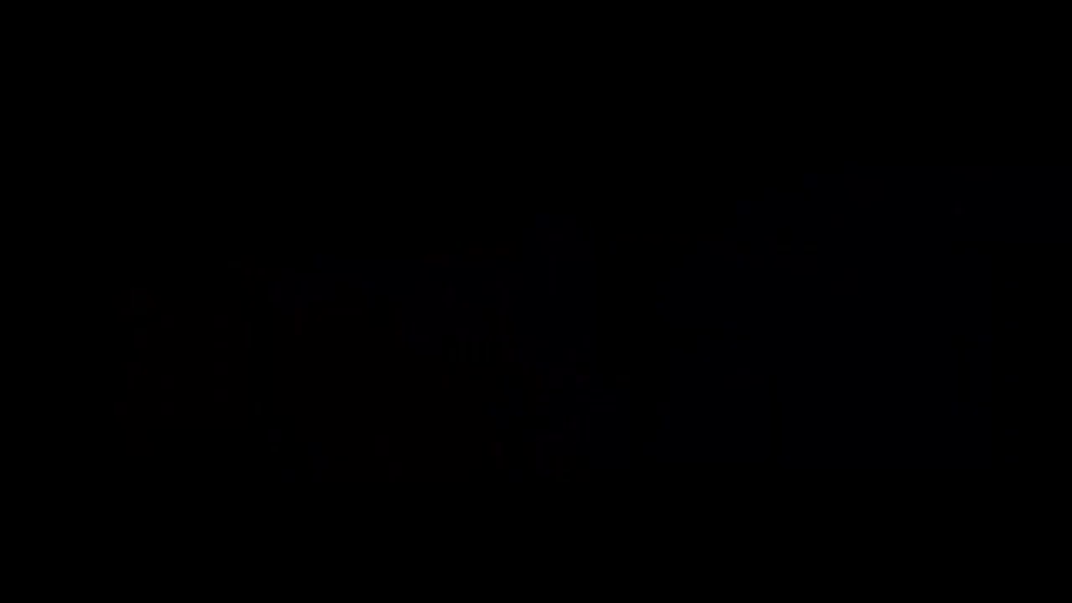